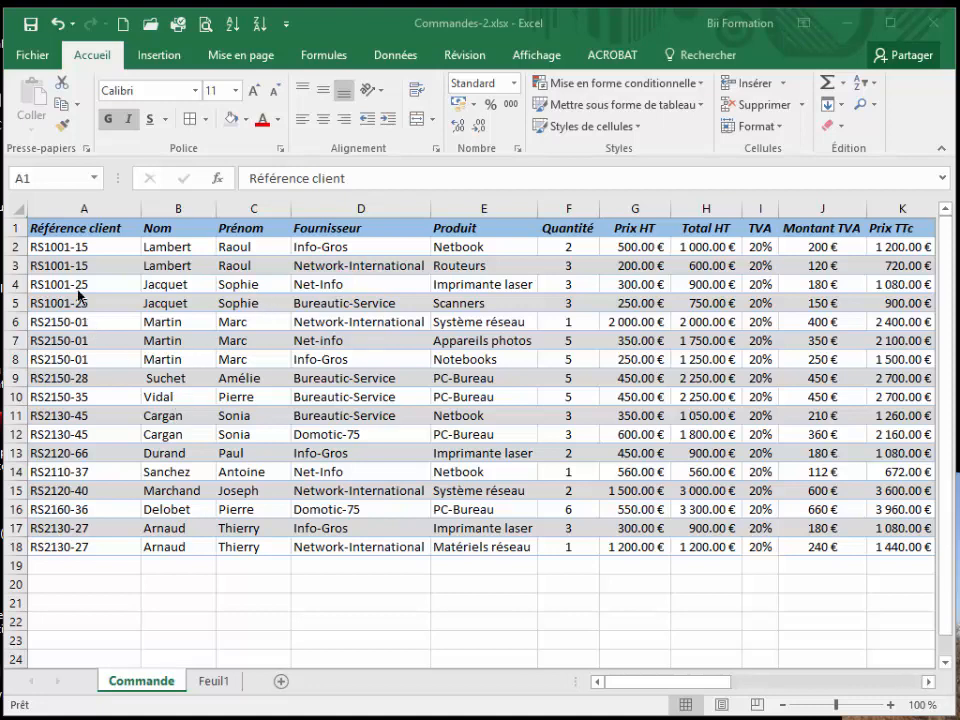
- Select the whole order table A1:M18 in a single sweep from the Référence client header to its last cell, then deselect it
left_click(75, 226)
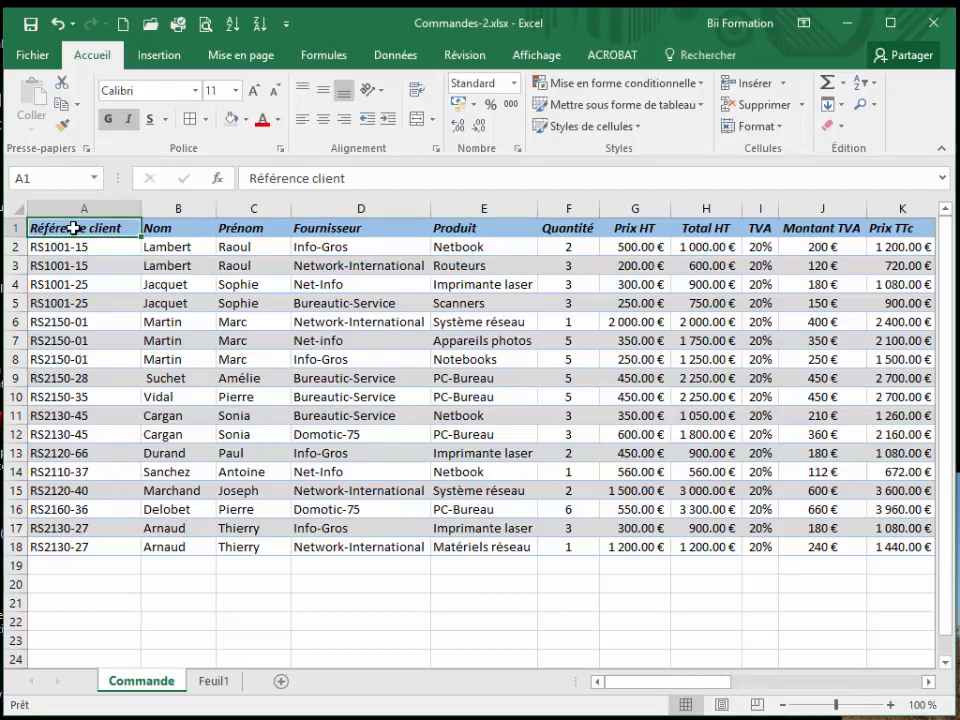
left_click_drag(75, 228, 806, 542)
left_click_drag(710, 682, 608, 686)
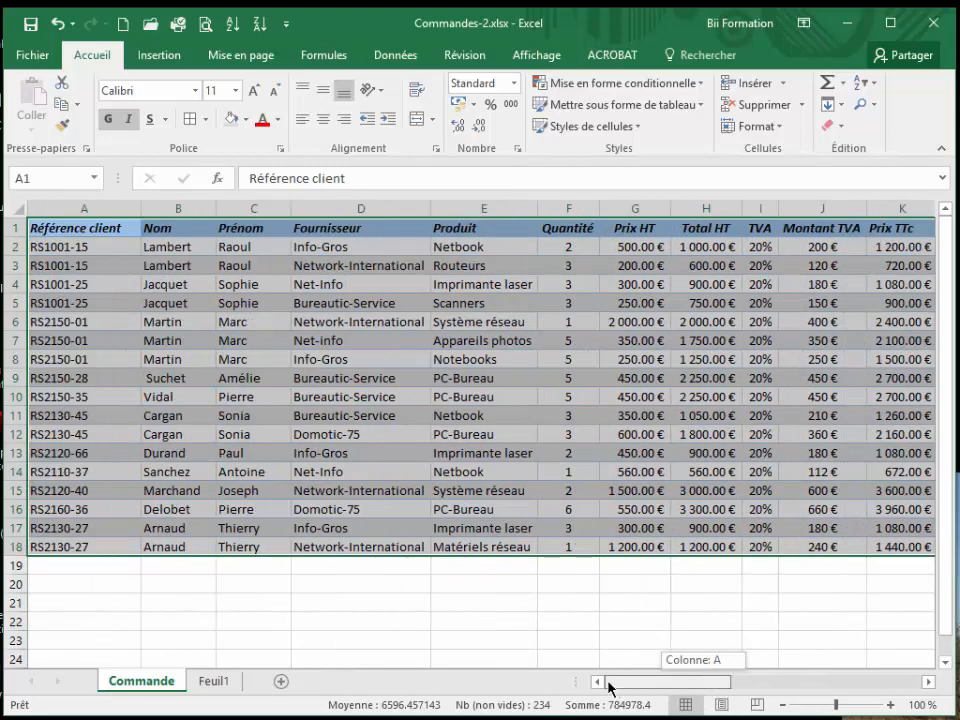
left_click(155, 302)
- Starting at cell A1, extend the selection down to row 18 and across to column D
left_click(92, 228)
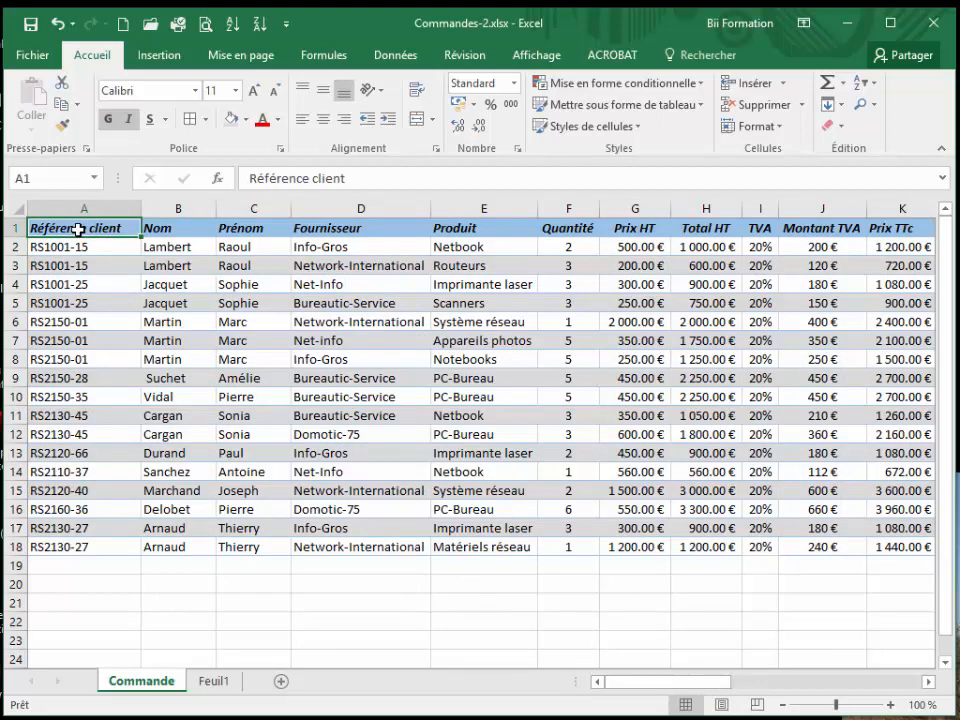
key("shift+Down")
key("shift+Down")
key("shift+Down")
key("shift+Down")
key("shift+Down")
key("shift+Down")
key("shift+Down")
key("shift+Down")
key("shift+Down")
key("shift+Down")
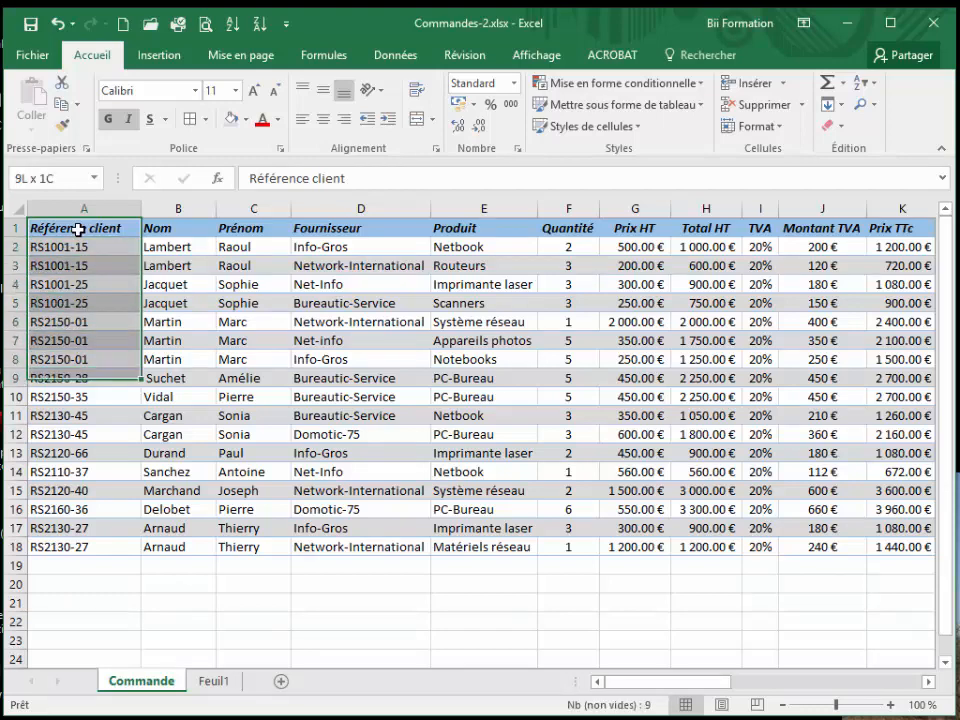
key("shift+Down")
key("shift+Down")
key("shift+Down")
key("shift+Down")
key("shift+Down")
key("shift+Down")
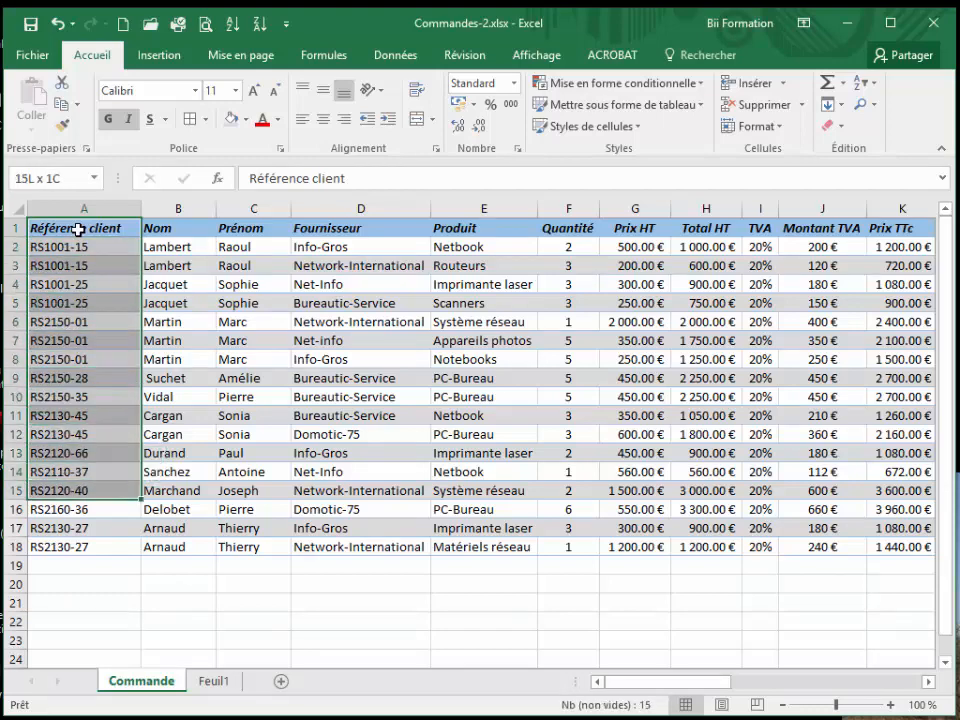
key("shift+Down")
key("shift+Right")
key("shift+Right")
key("shift+Right")
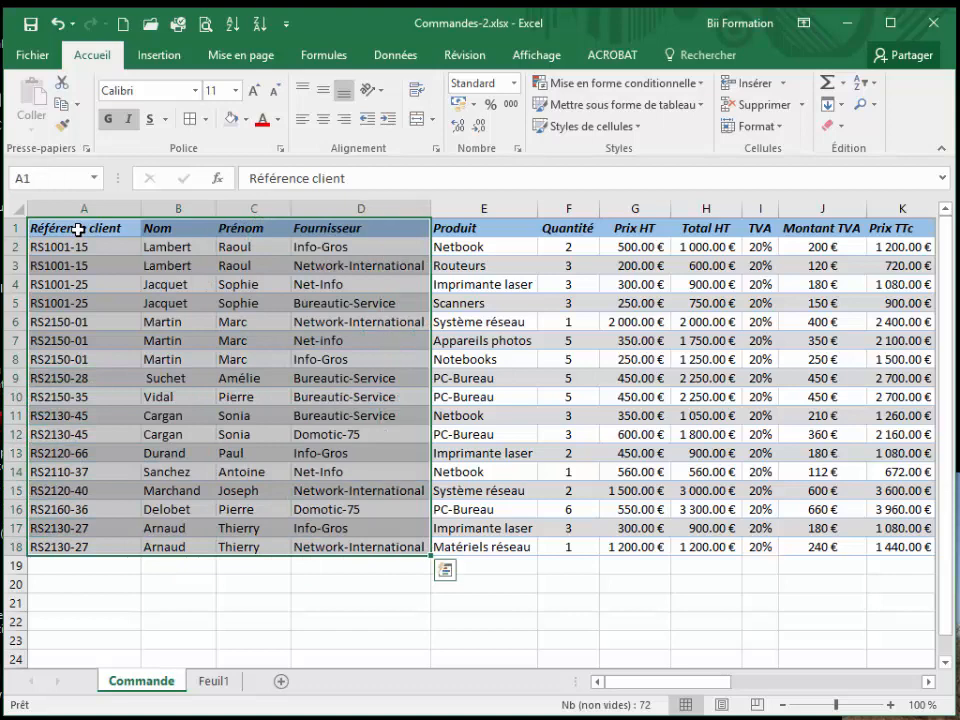
- Select the entire order table at once from cell A1, and then select every cell of the Commande sheet
left_click(78, 230)
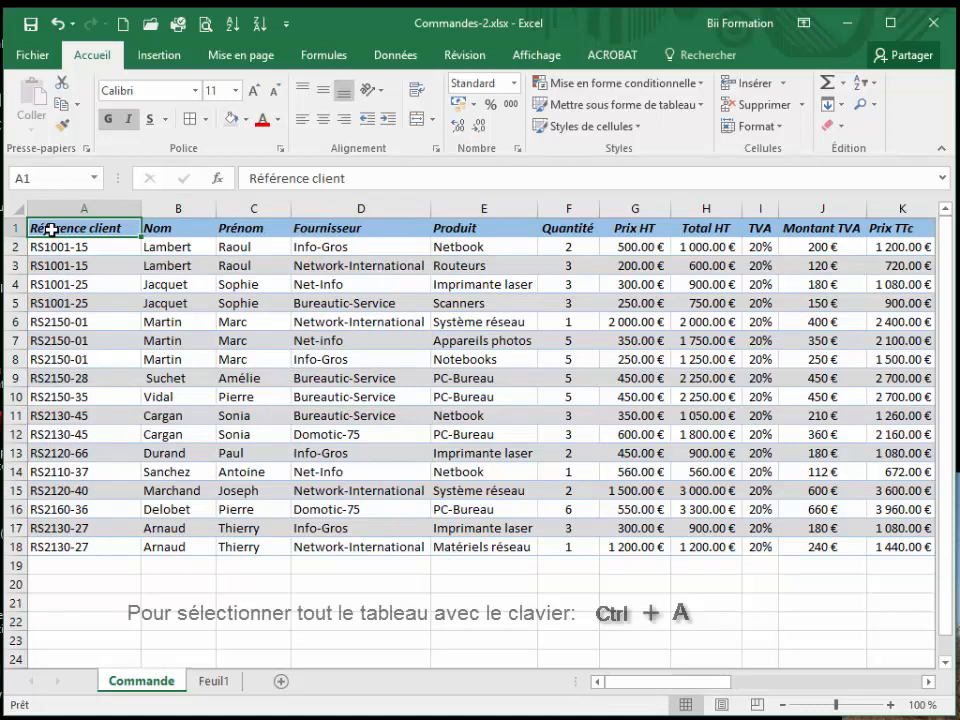
key("ctrl+a")
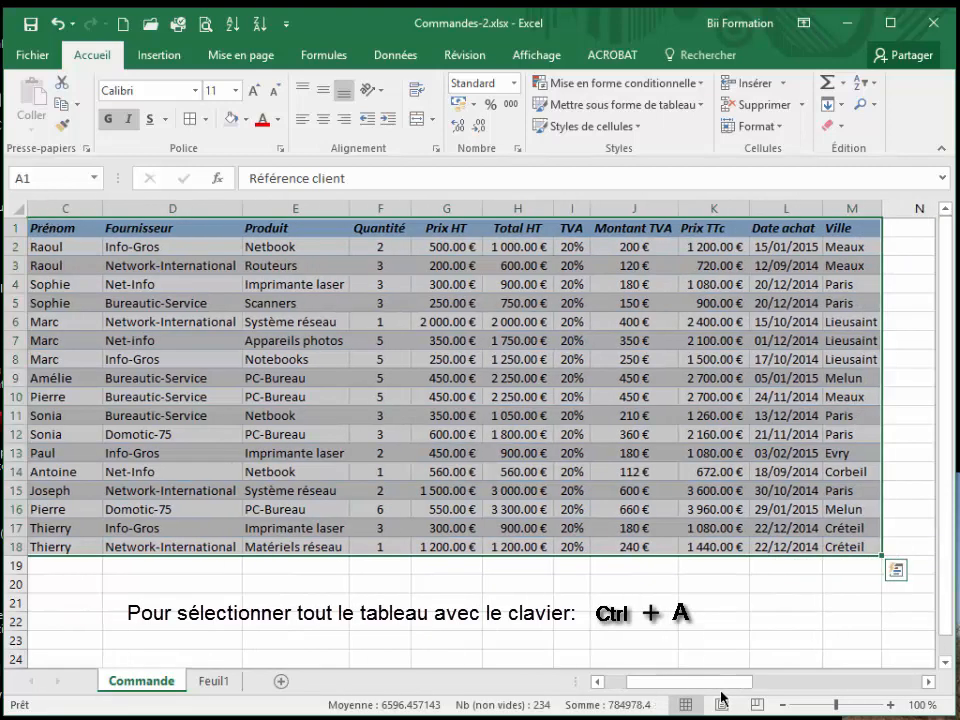
left_click_drag(720, 681, 690, 681)
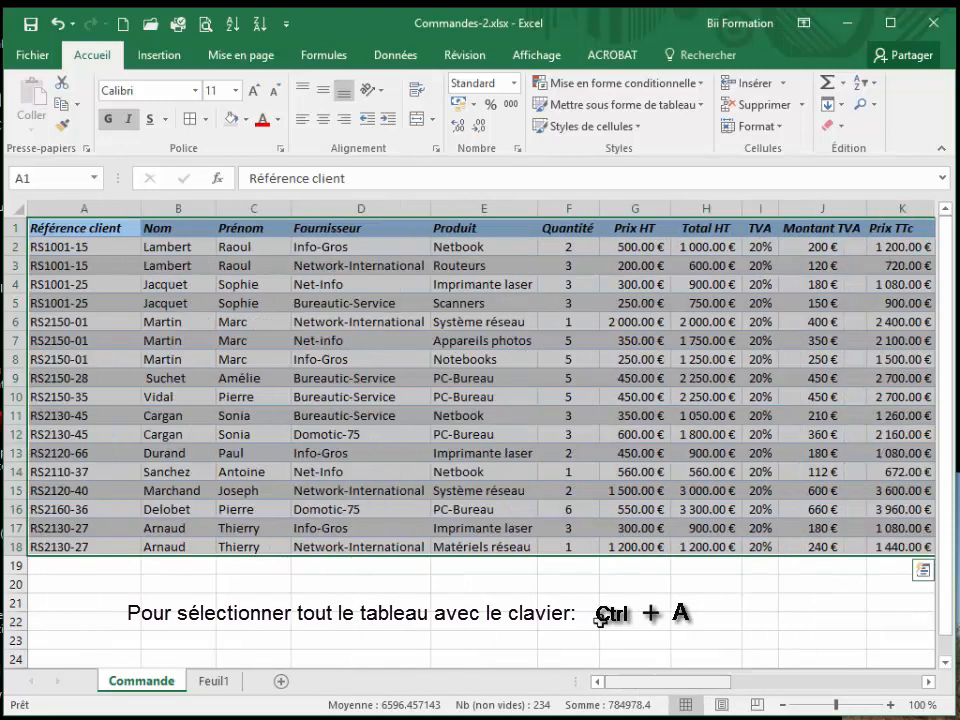
left_click(60, 232)
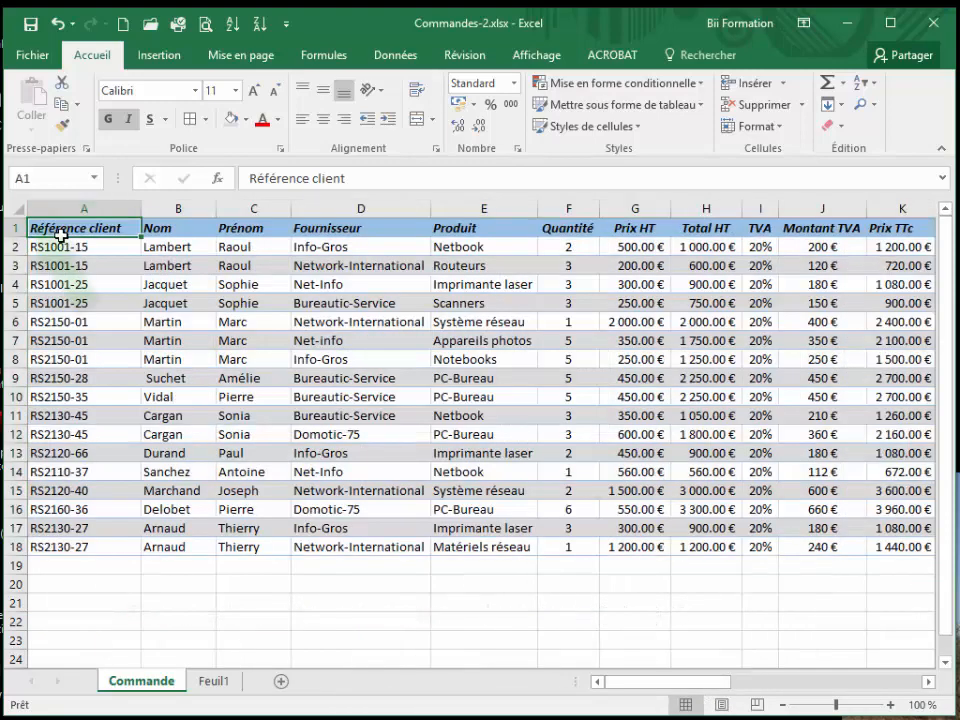
left_click(16, 205)
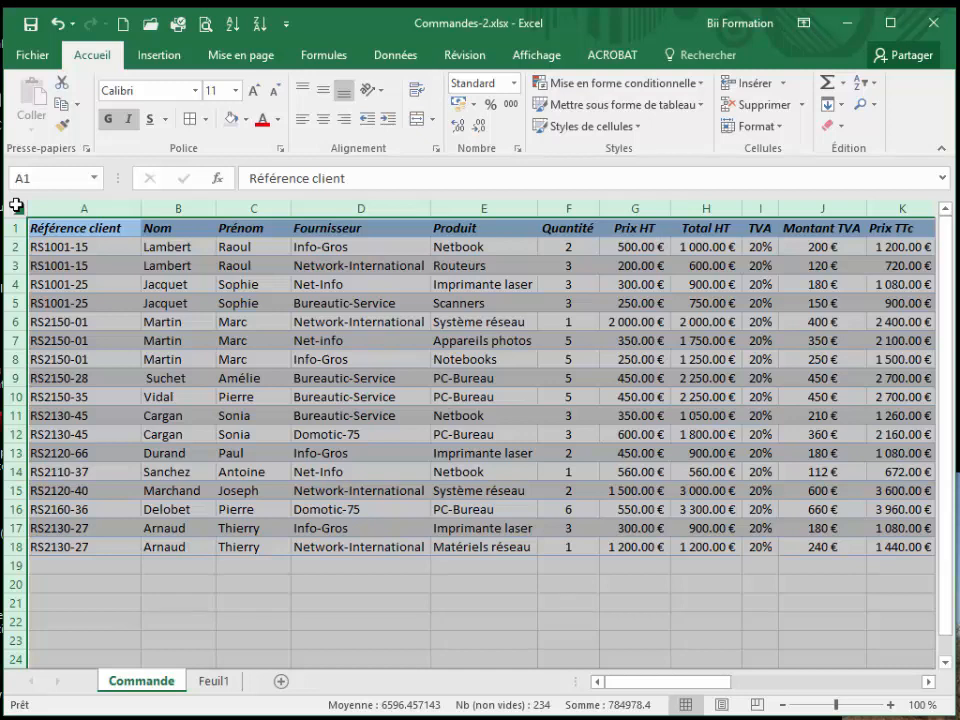
- Select from cell A1 through the last used cell of the Commande sheet, then clear the selection
left_click(44, 231)
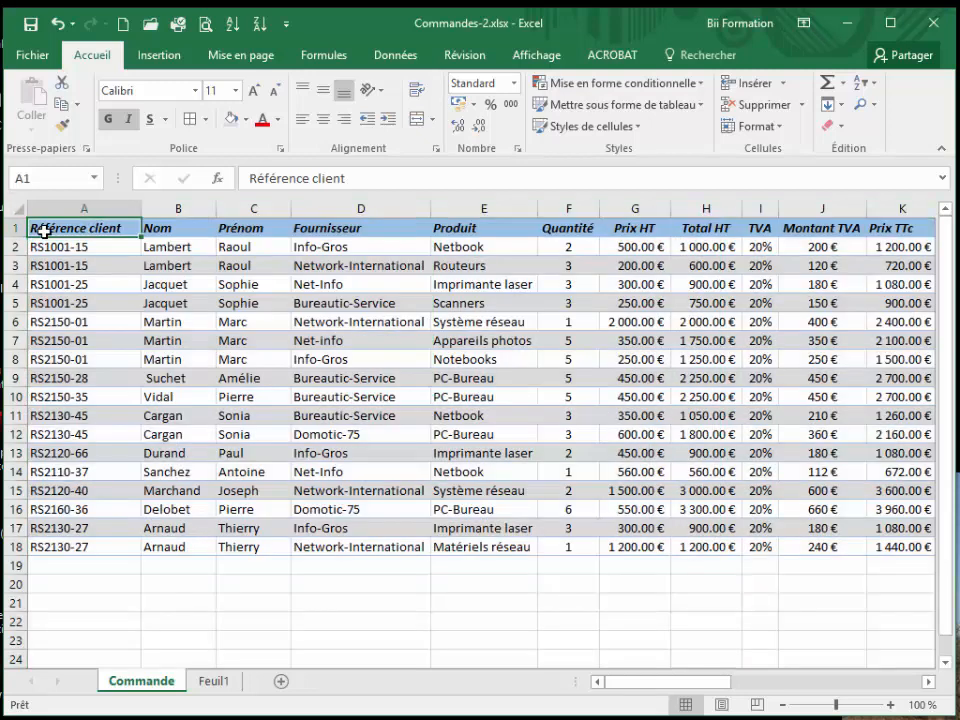
key("ctrl+shift+End")
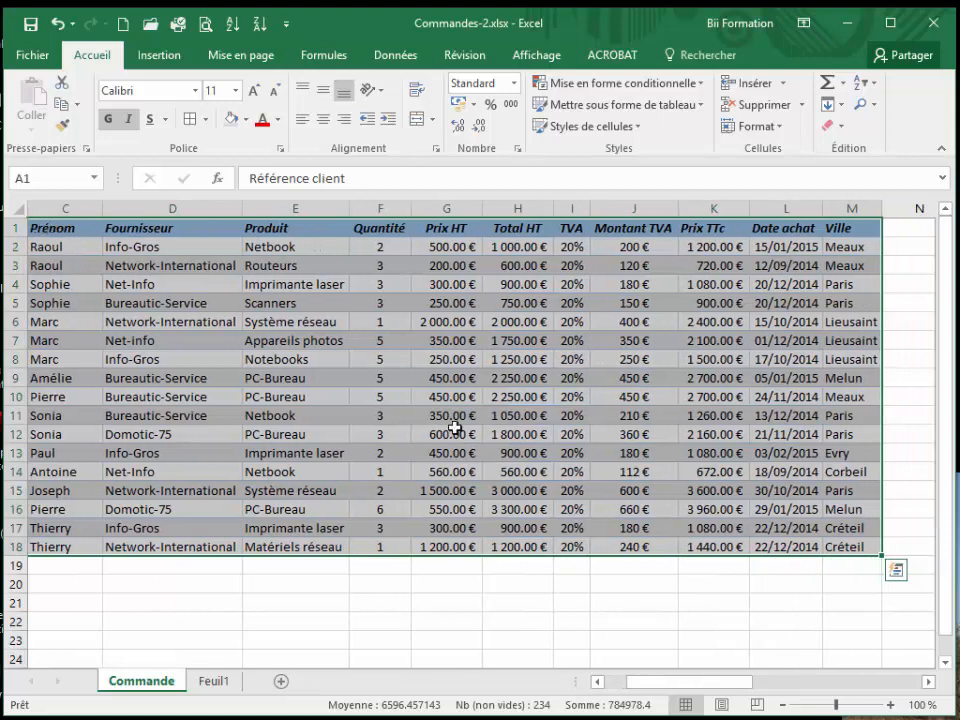
left_click_drag(713, 693, 662, 692)
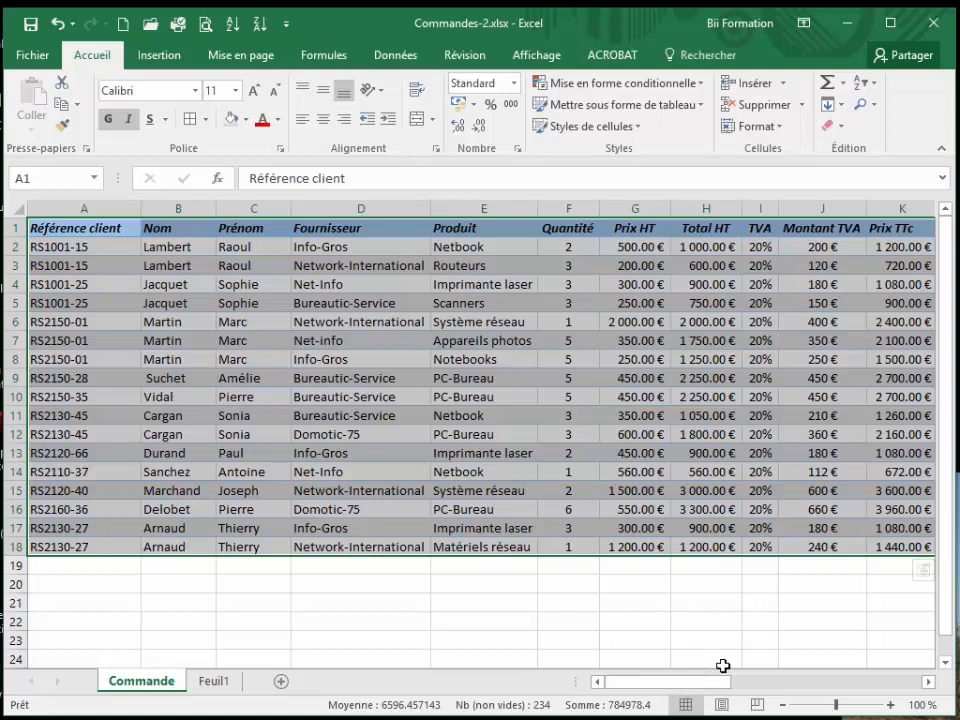
left_click(213, 372)
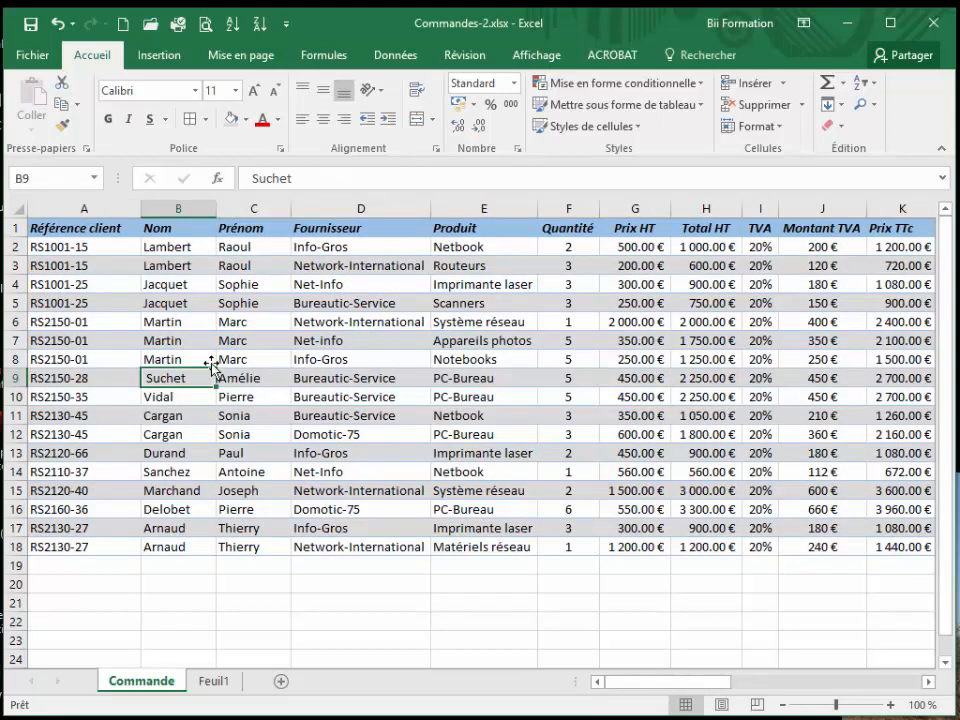
- Select the non-adjacent ranges A1:A18 (Référence client) and D1:D18 (Fournisseur) together
left_click(78, 230)
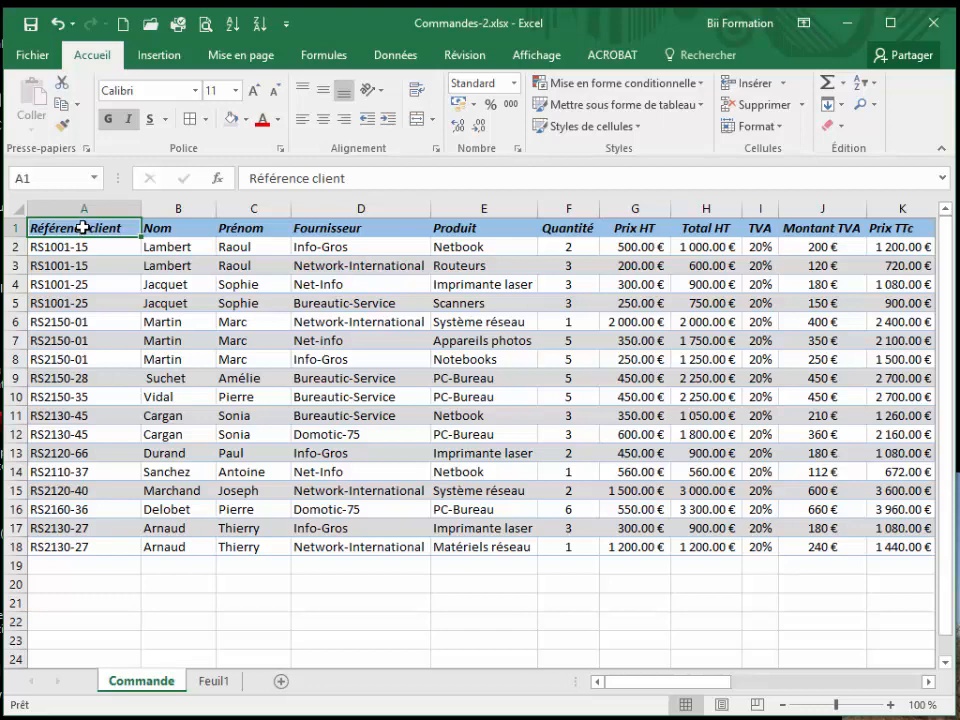
left_click_drag(82, 228, 80, 541)
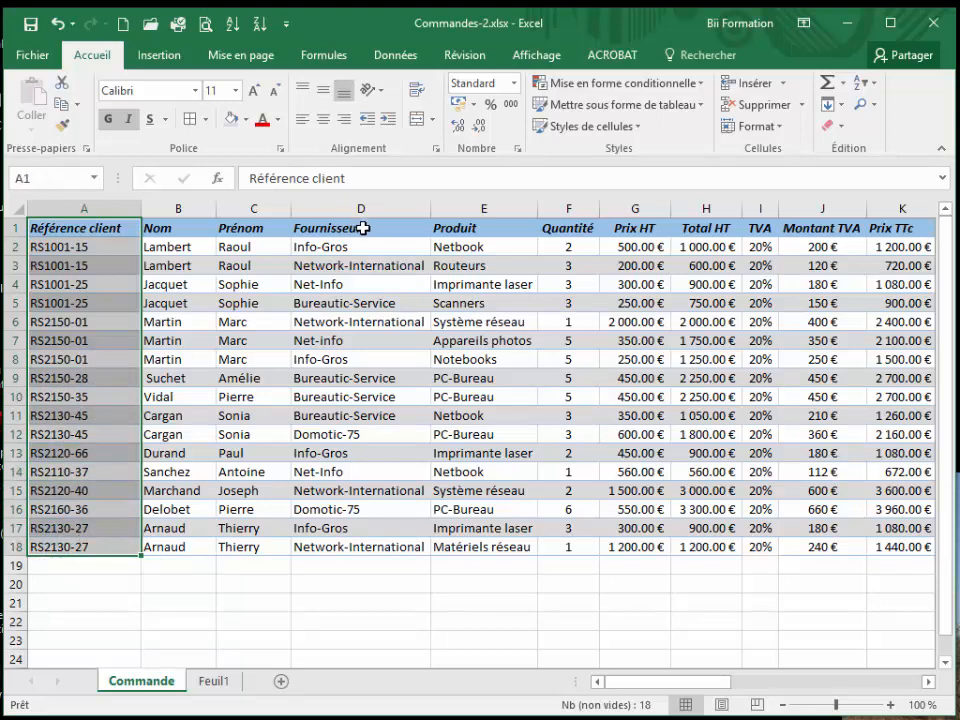
left_click_drag(362, 228, 400, 550)
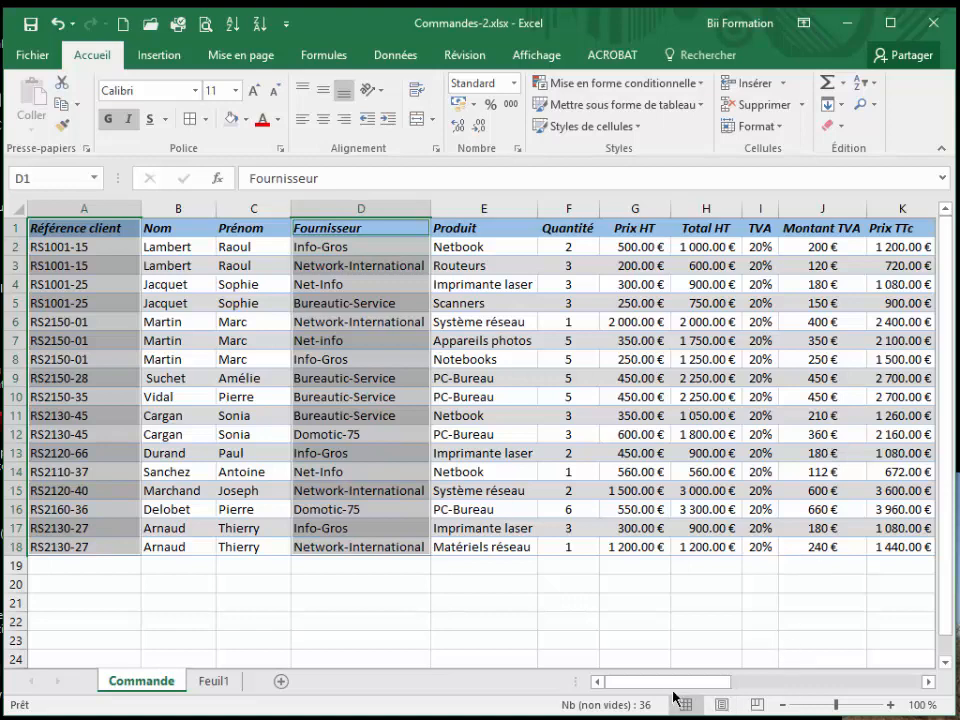
- Select the whole order table from A1 to its last cell and copy it to the clipboard
left_click(72, 228)
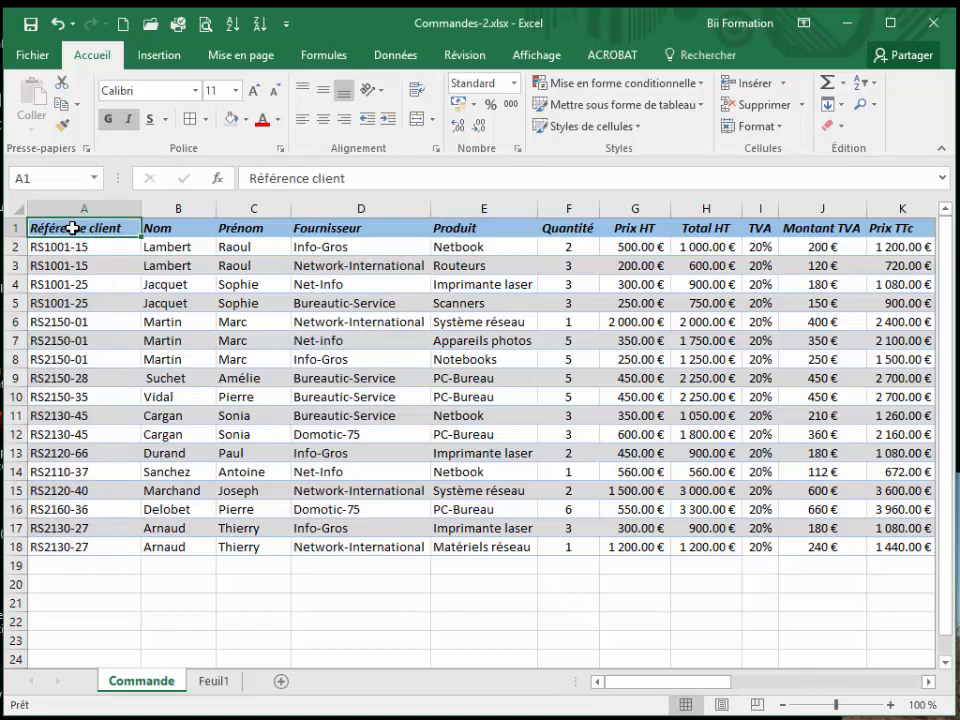
key("ctrl+shift+End")
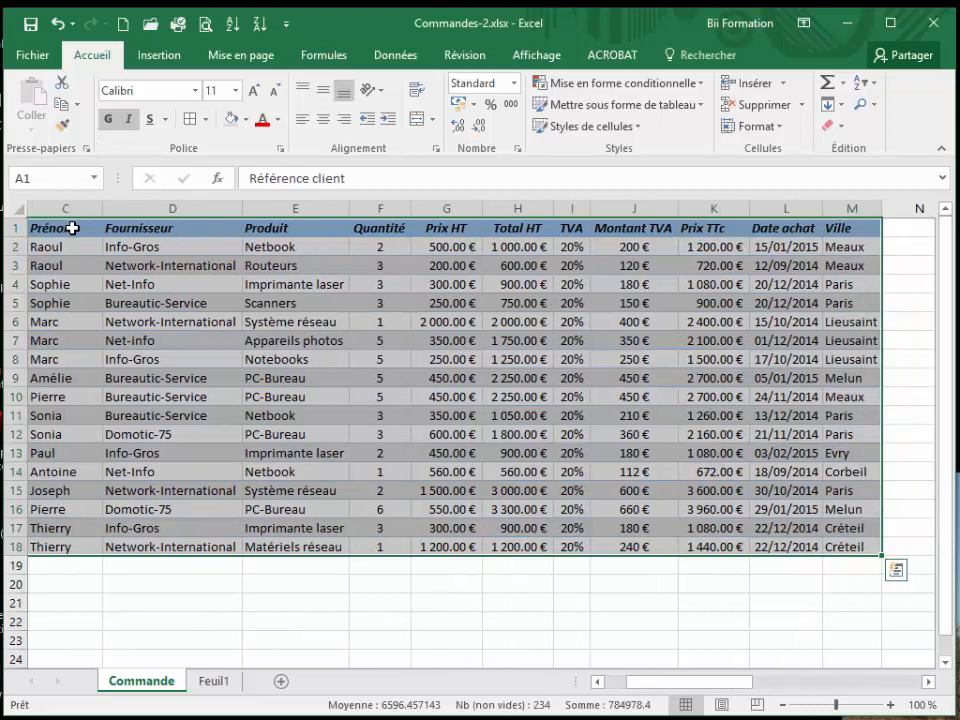
left_click_drag(690, 690, 630, 690)
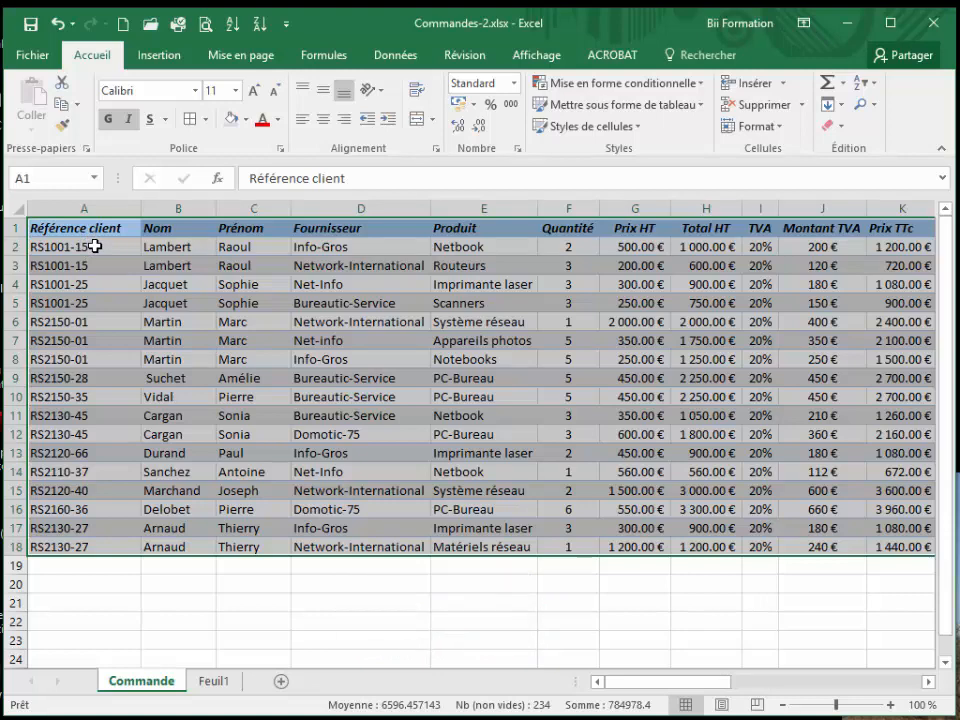
right_click(95, 246)
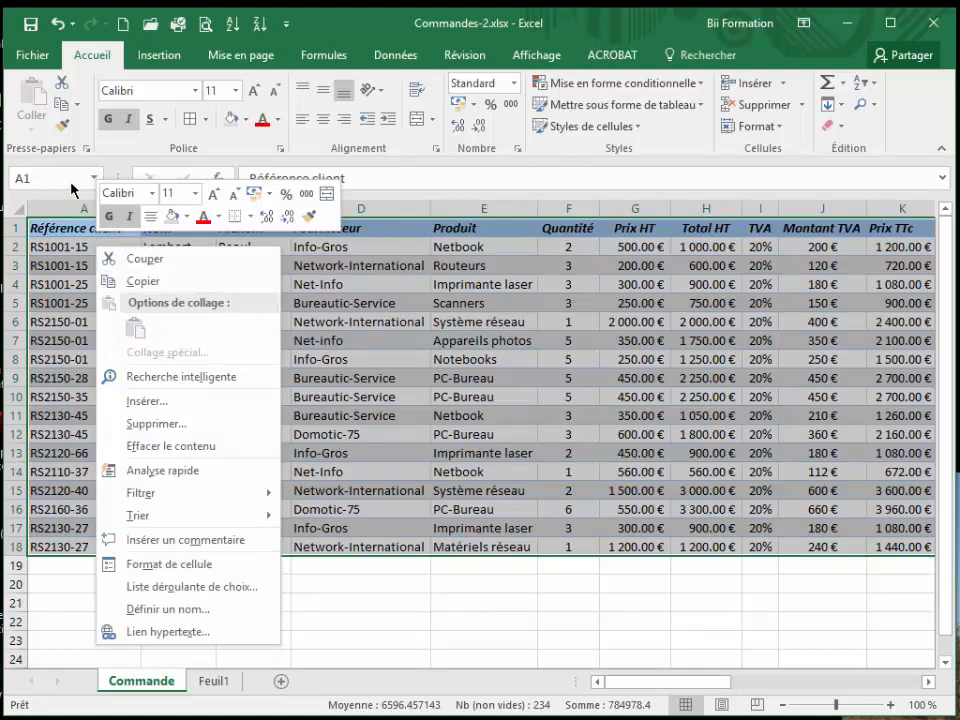
left_click(30, 148)
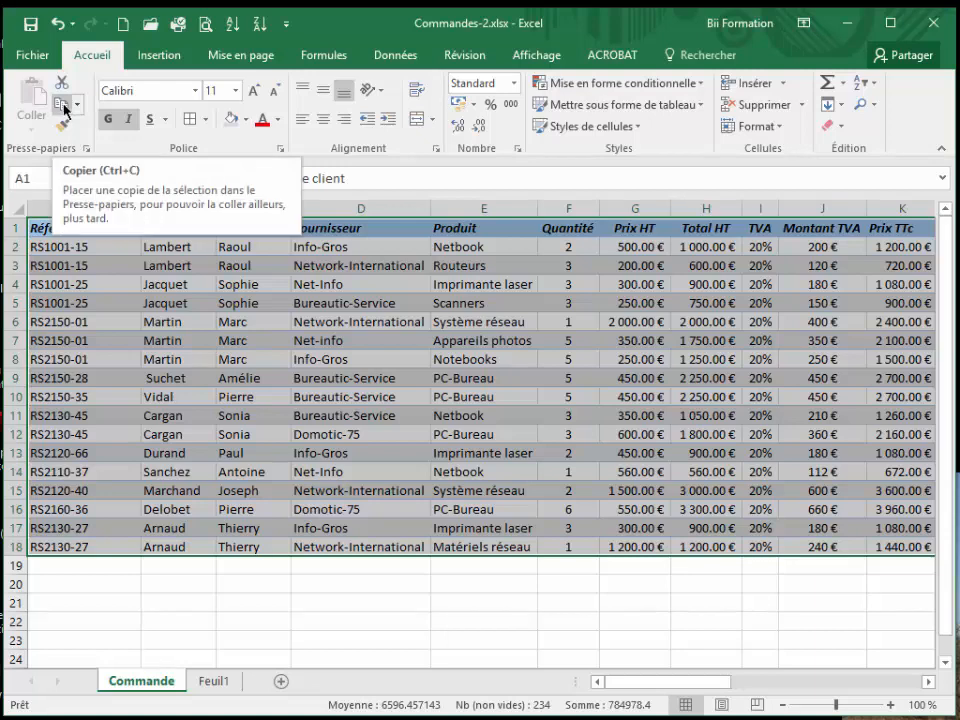
left_click(63, 110)
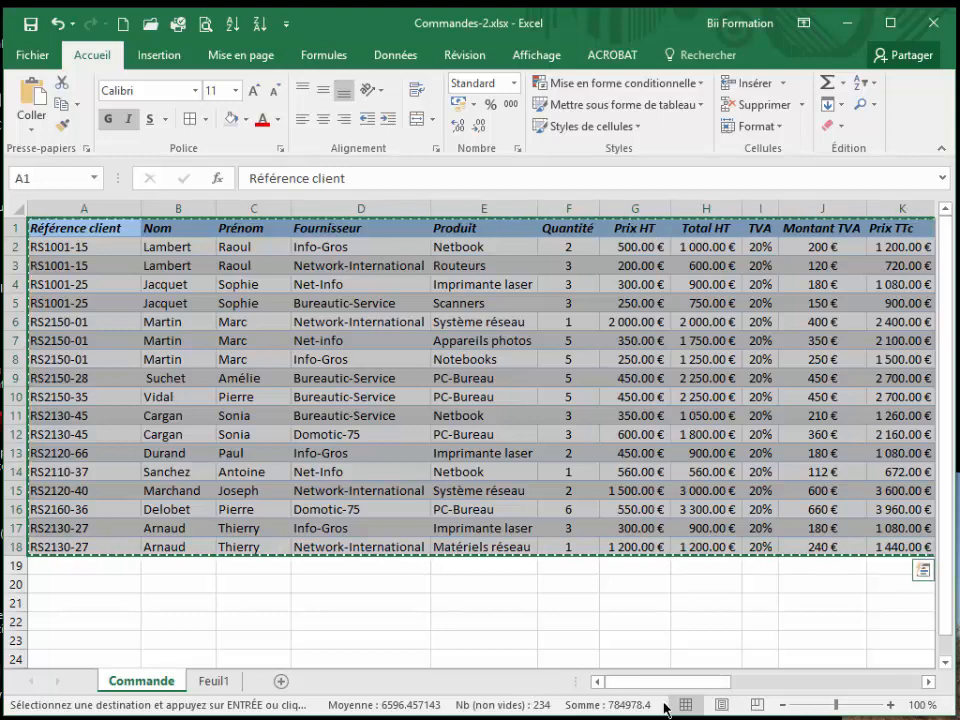
- Go to the empty sheet Feuil1 and open the paste options for the copied table
mouse_move(701, 684)
left_mouse_down()
mouse_move(755, 687)
mouse_move(700, 687)
left_mouse_up()
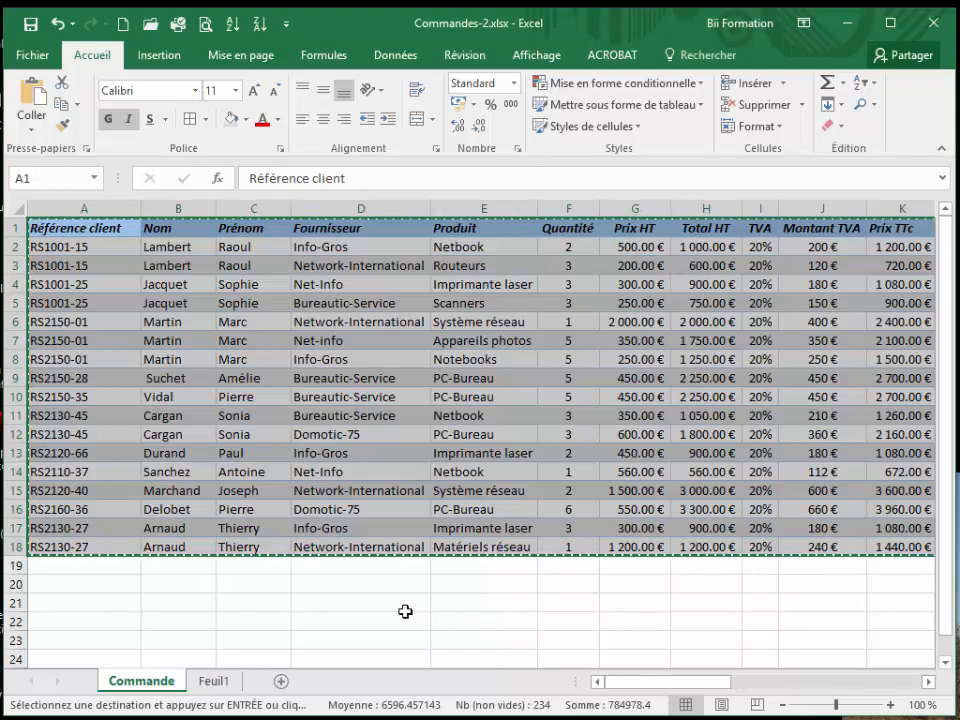
left_click(216, 681)
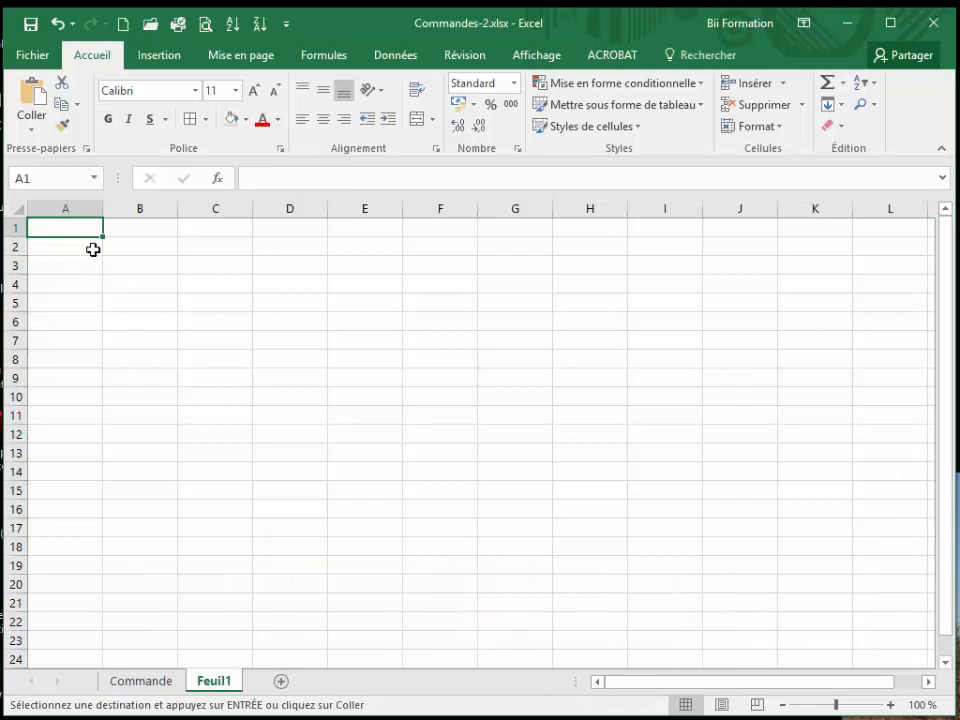
left_click(35, 131)
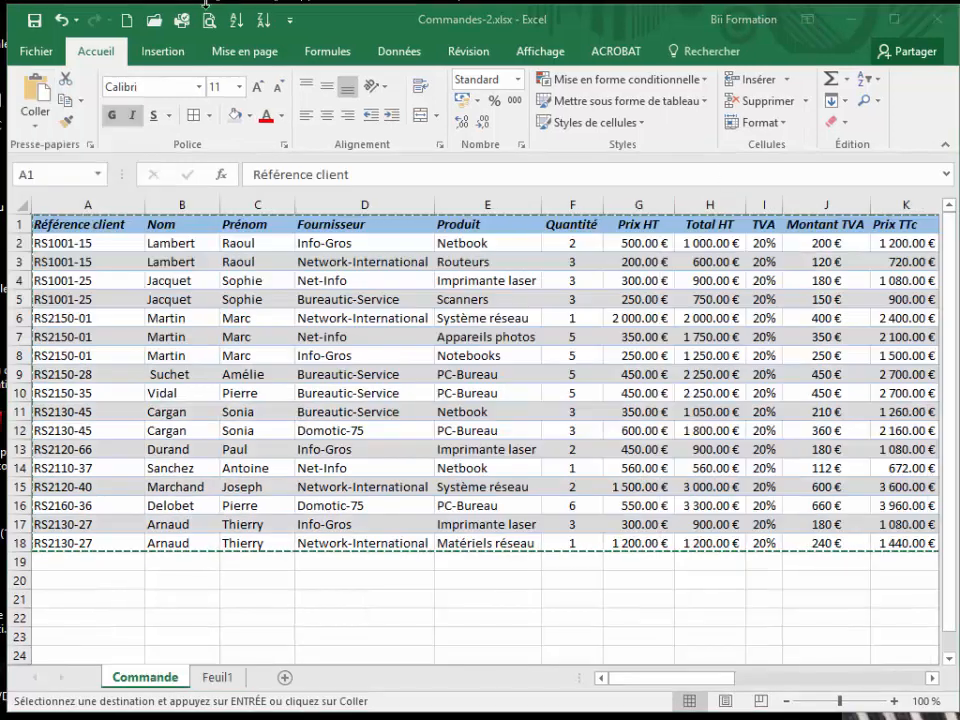
- Paste the copied order table as a link to the source cells, starting at cell A1 of the Classeur1 workbook
key("ctrl+a")
left_click(34, 126)
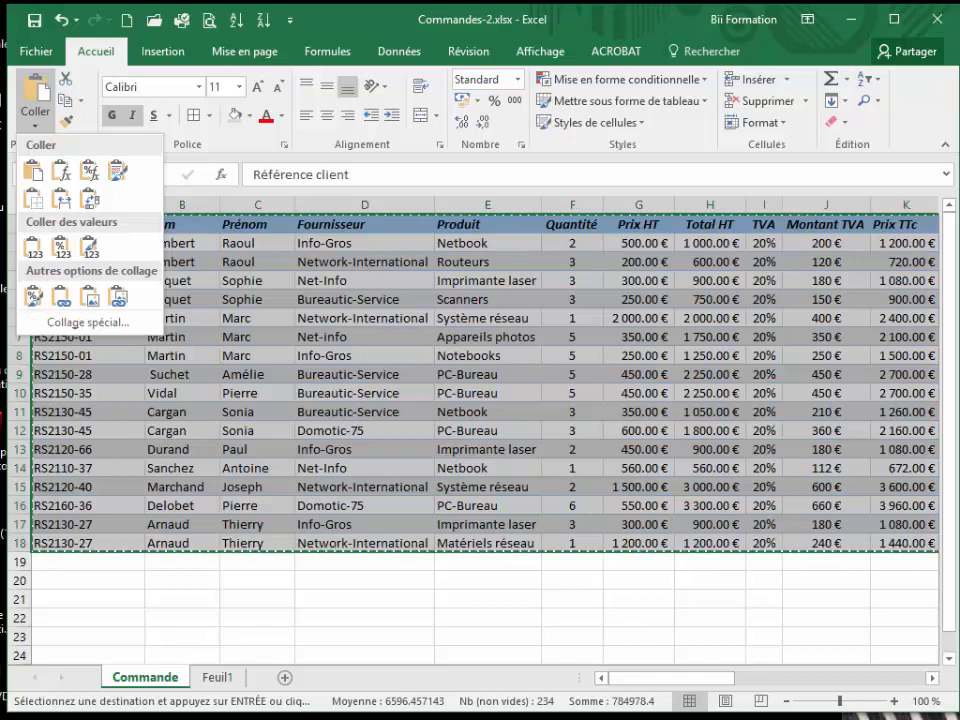
left_click_drag(489, 673, 488, 21)
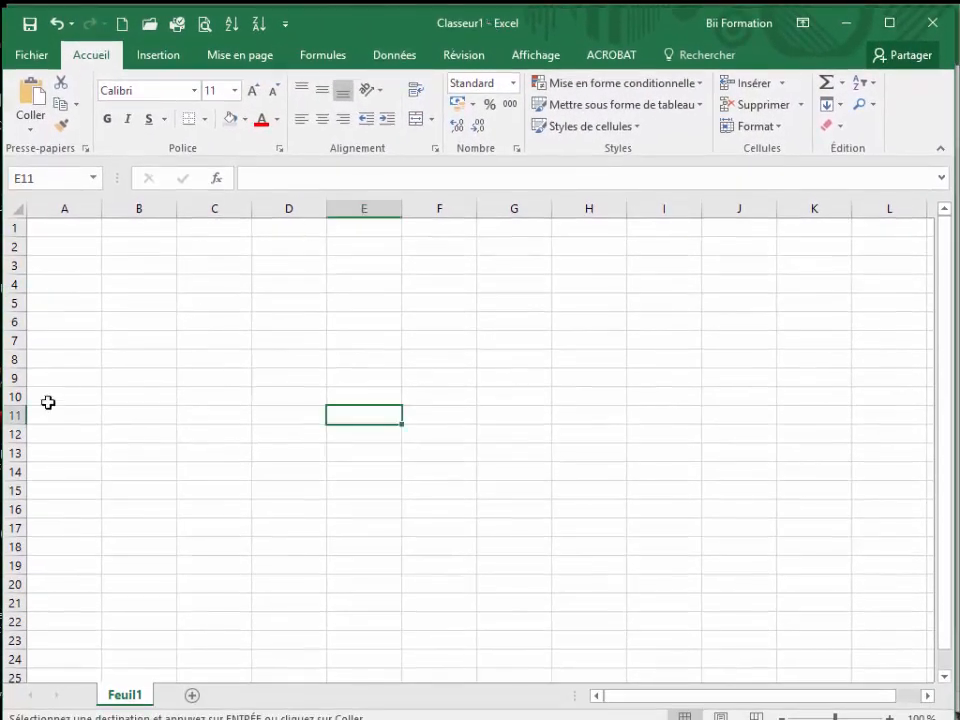
left_click(43, 229)
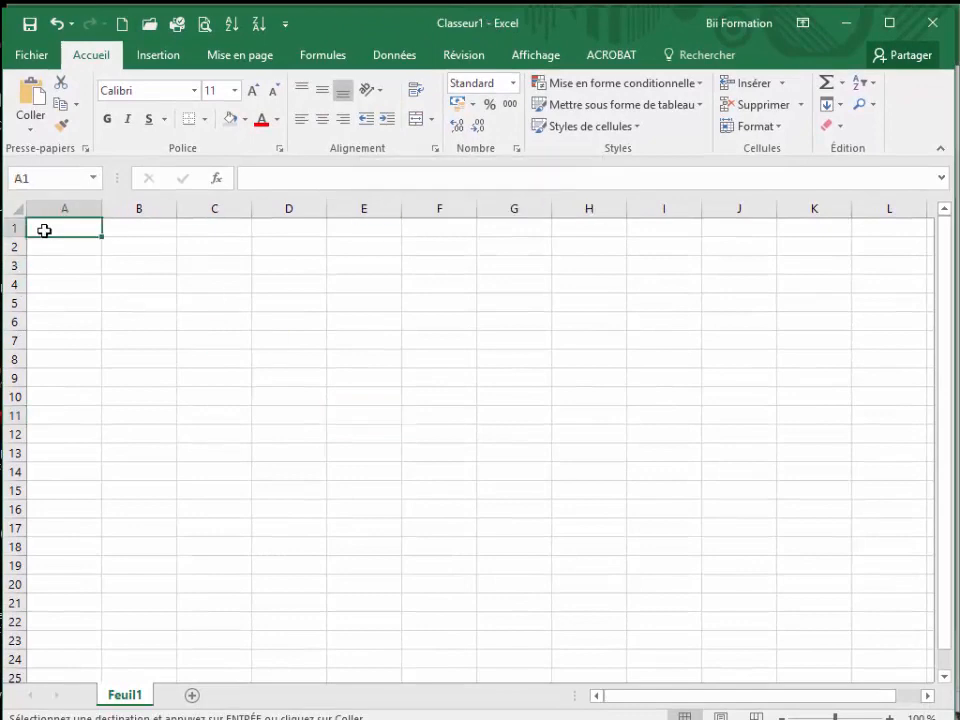
left_click(33, 134)
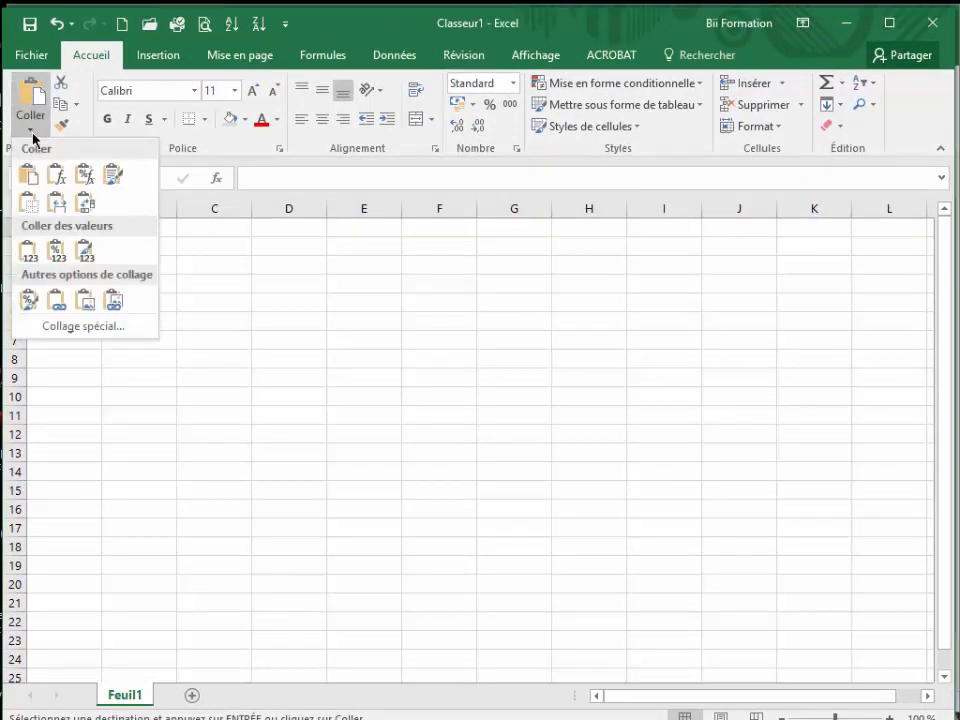
left_click(53, 303)
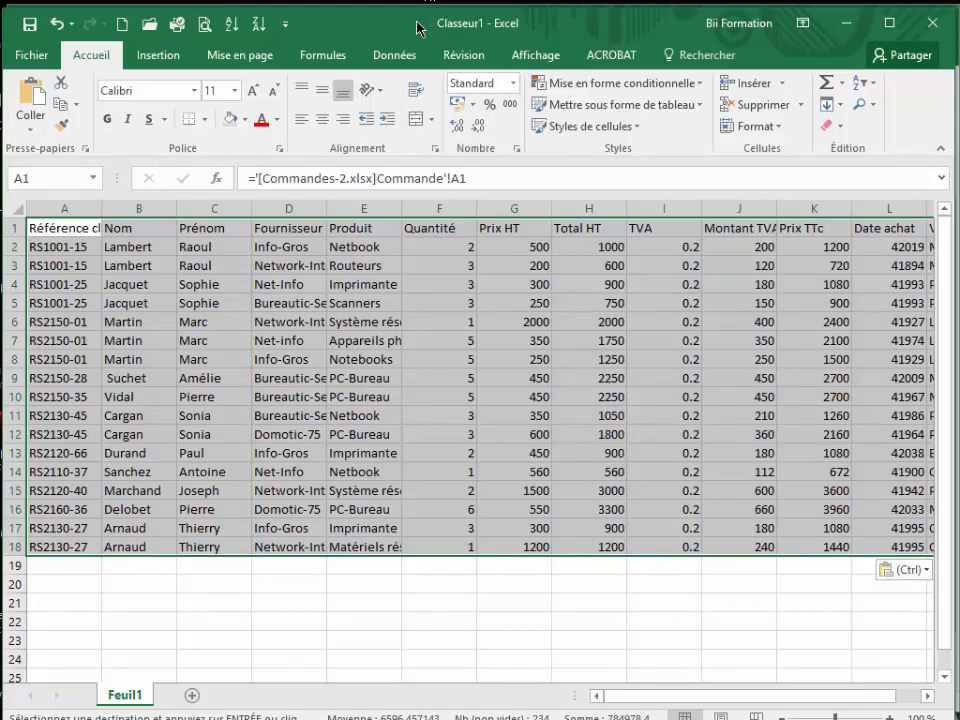
- Move the Classeur1 window down to expose Commandes-2.xlsx and set the first Netbook's Prix HT in G2 of Commande to 800
left_click_drag(417, 28, 410, 338)
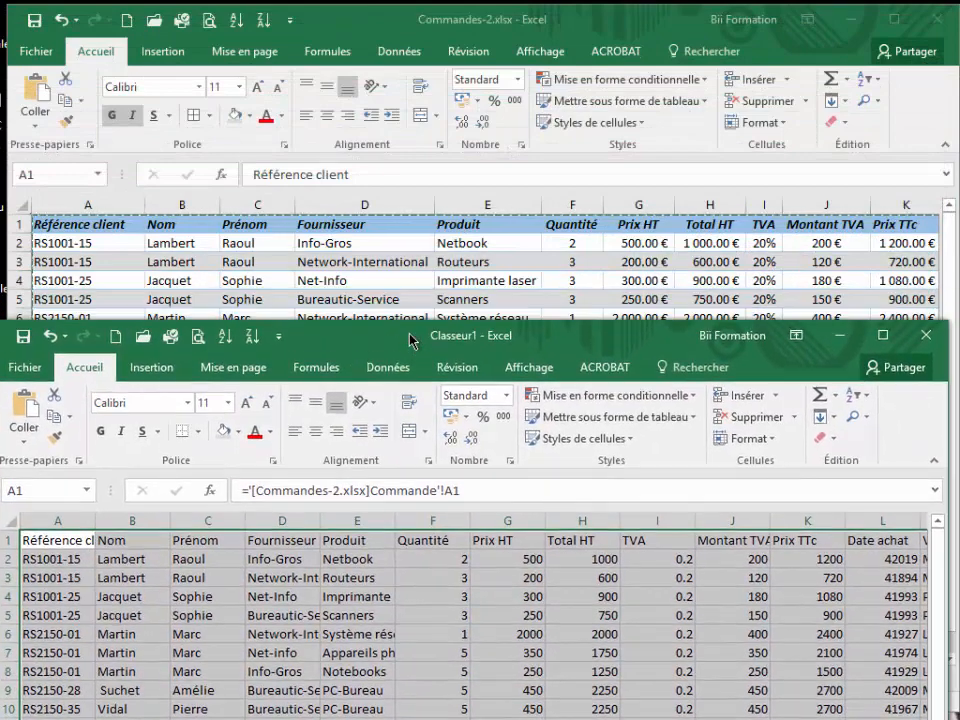
left_click(630, 242)
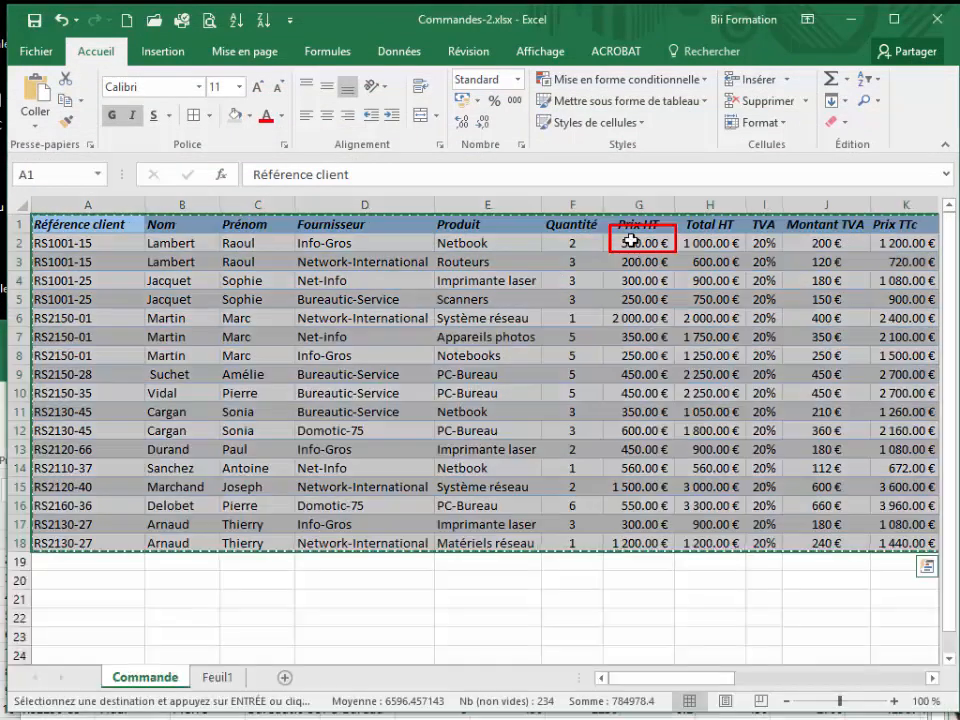
type("800")
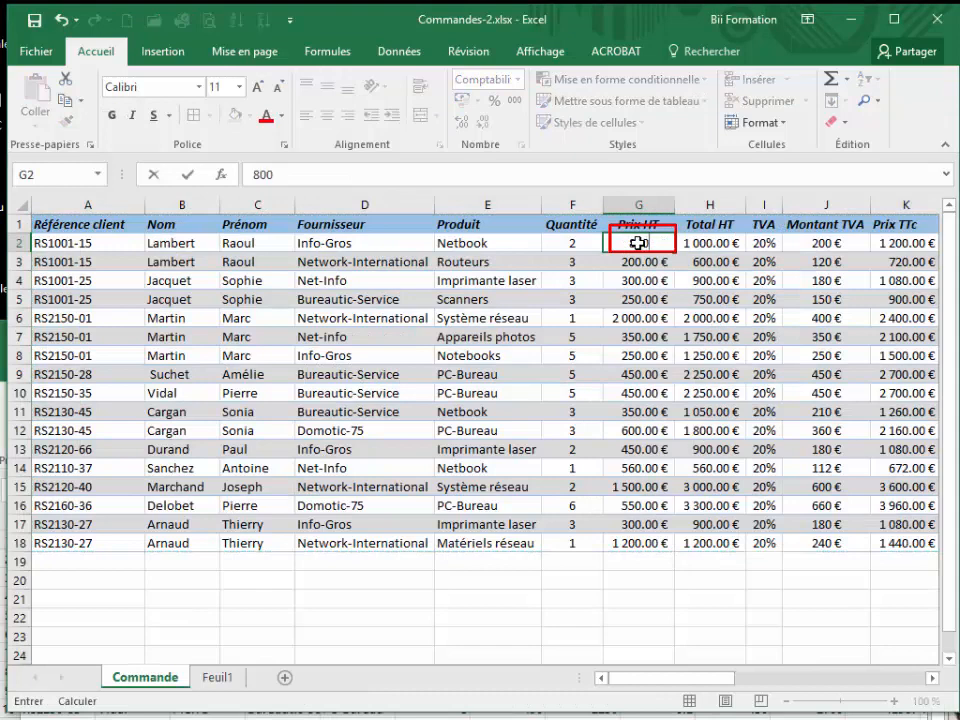
key("Return")
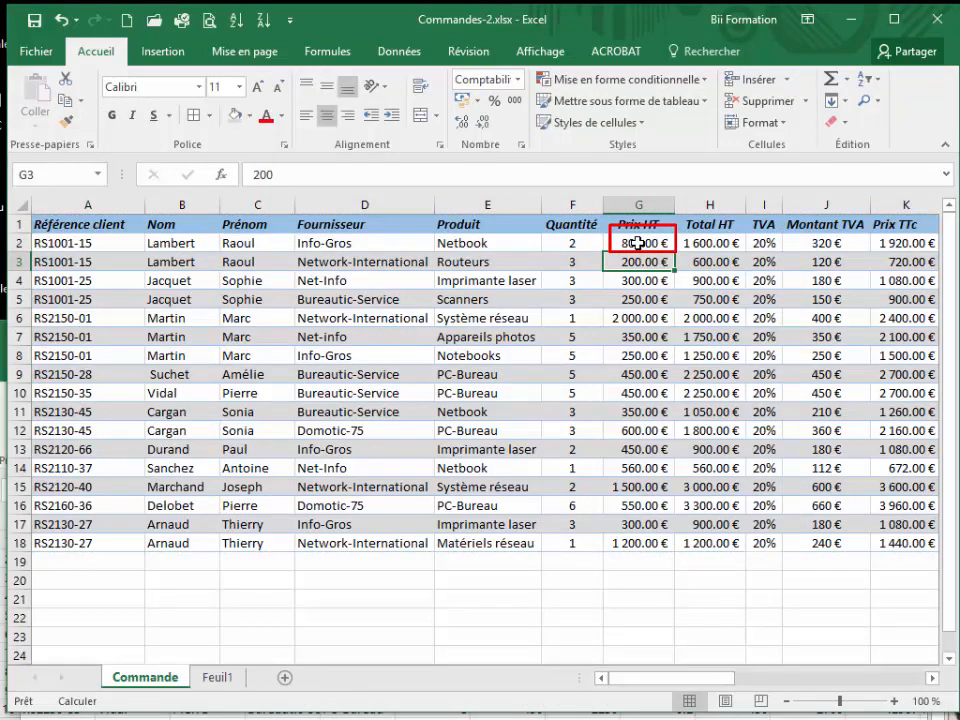
- Switch to Classeur1 and examine linked cell G2, positioning the window so it can be compared with the source table
key("alt+Tab")
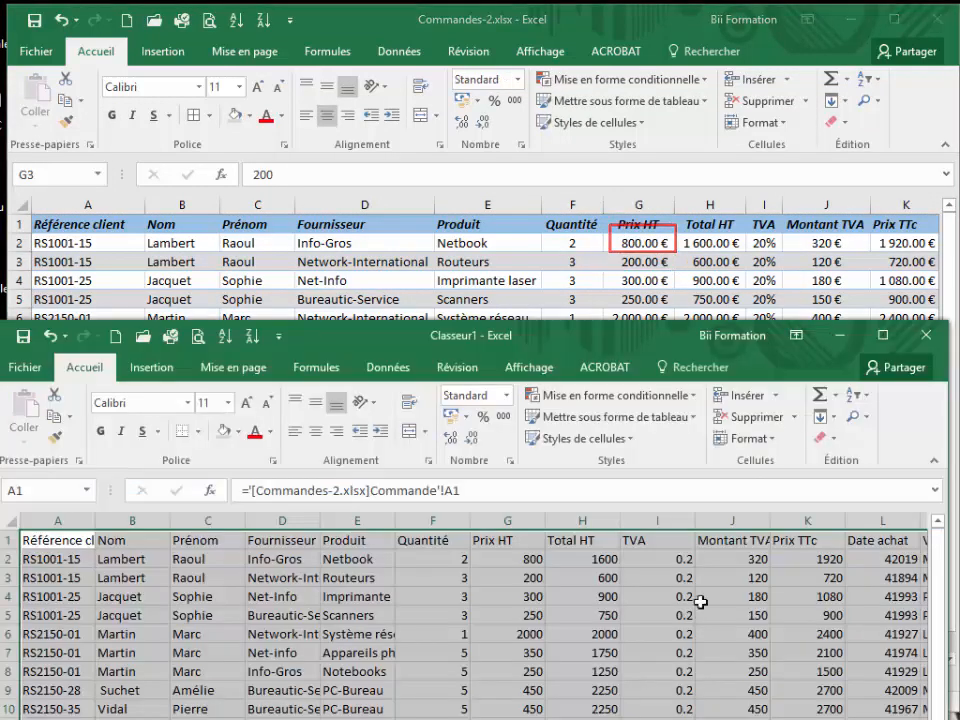
left_click(543, 560)
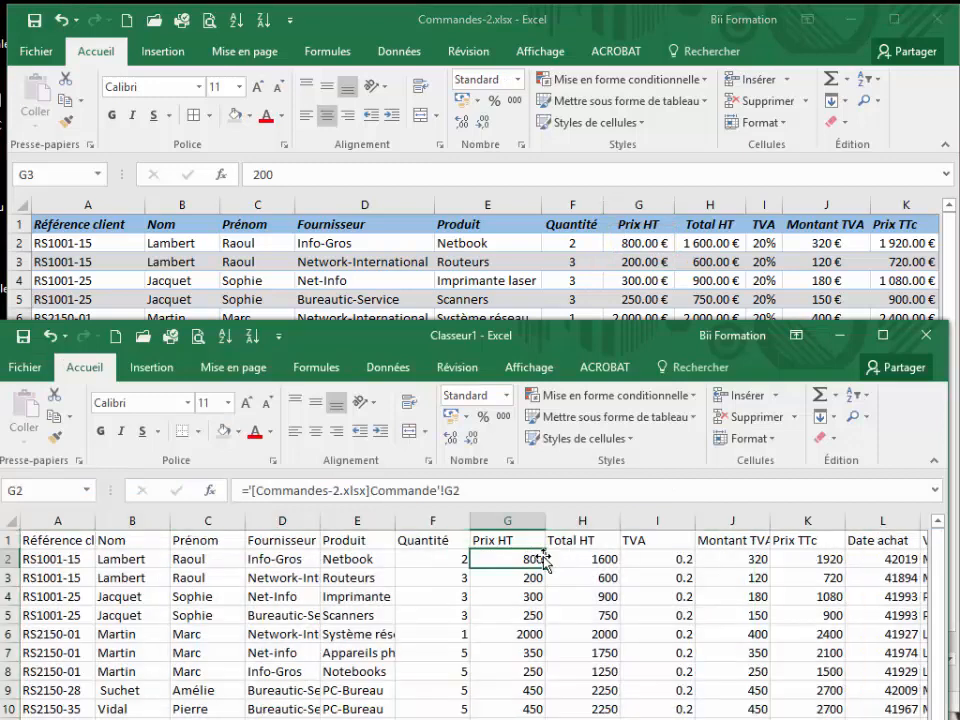
left_click_drag(505, 338, 523, 210)
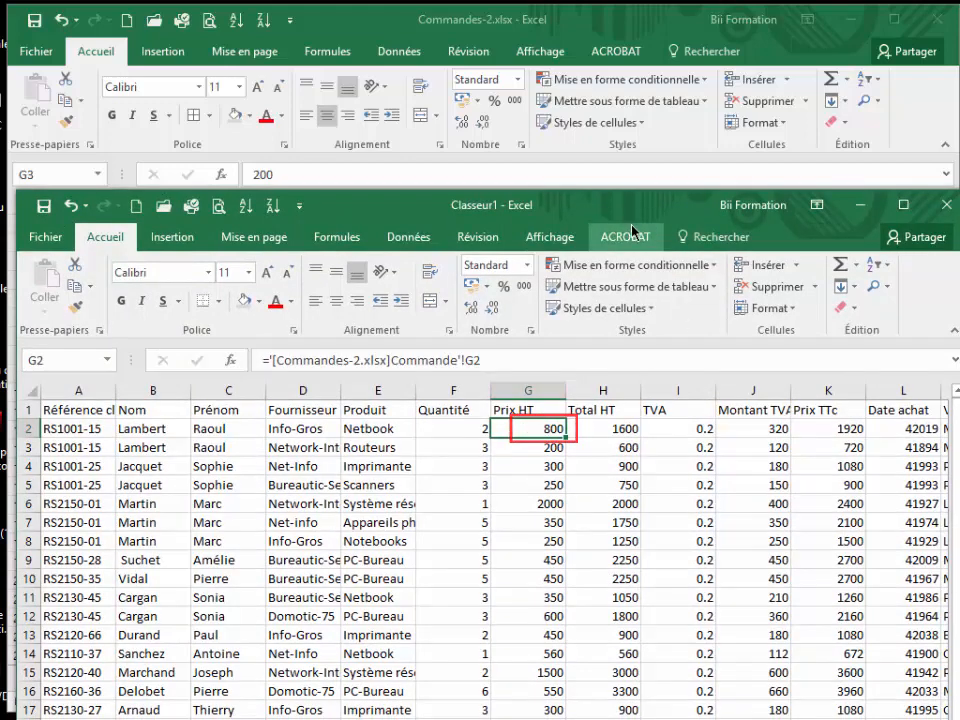
left_click_drag(614, 219, 597, 289)
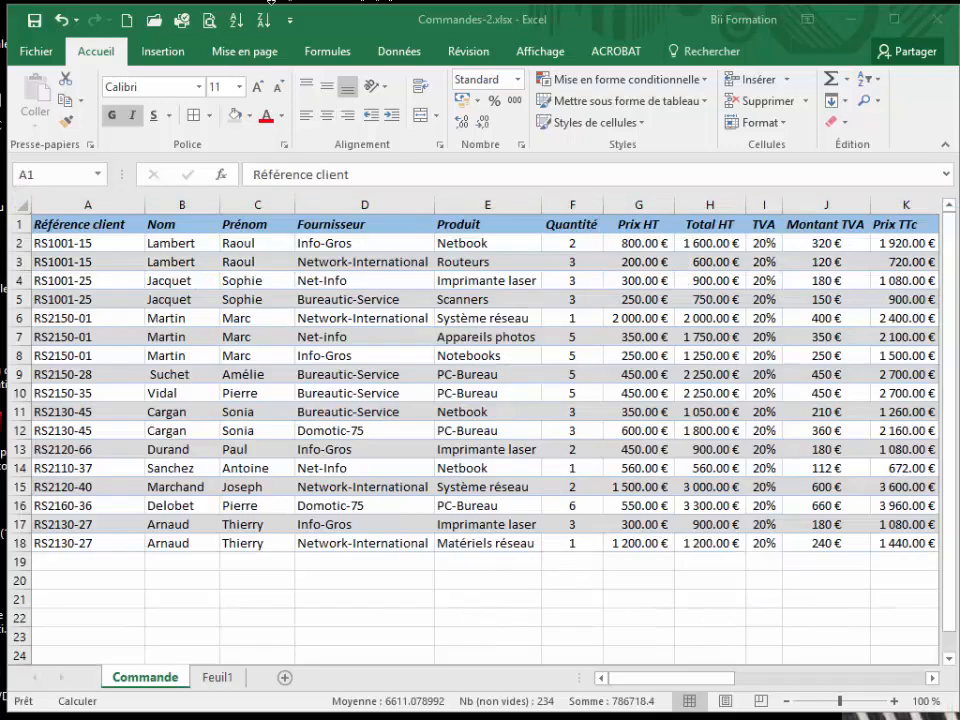
- Select the whole order table on the Commande sheet of Commandes-2.xlsx and copy it to the clipboard
left_click(34, 220)
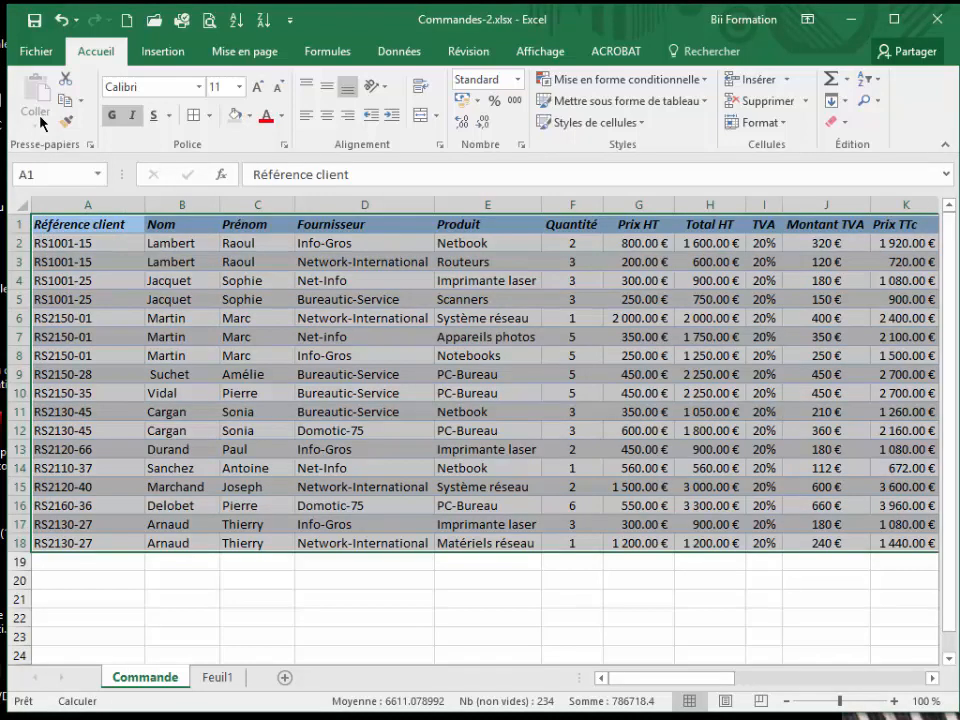
left_click(65, 100)
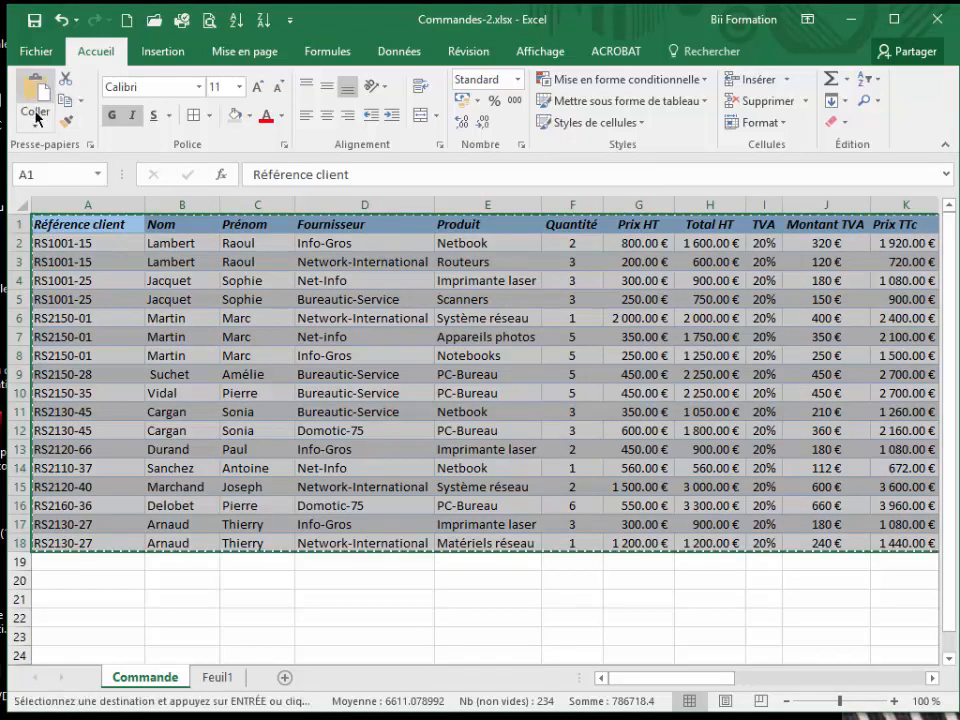
left_click(31, 125)
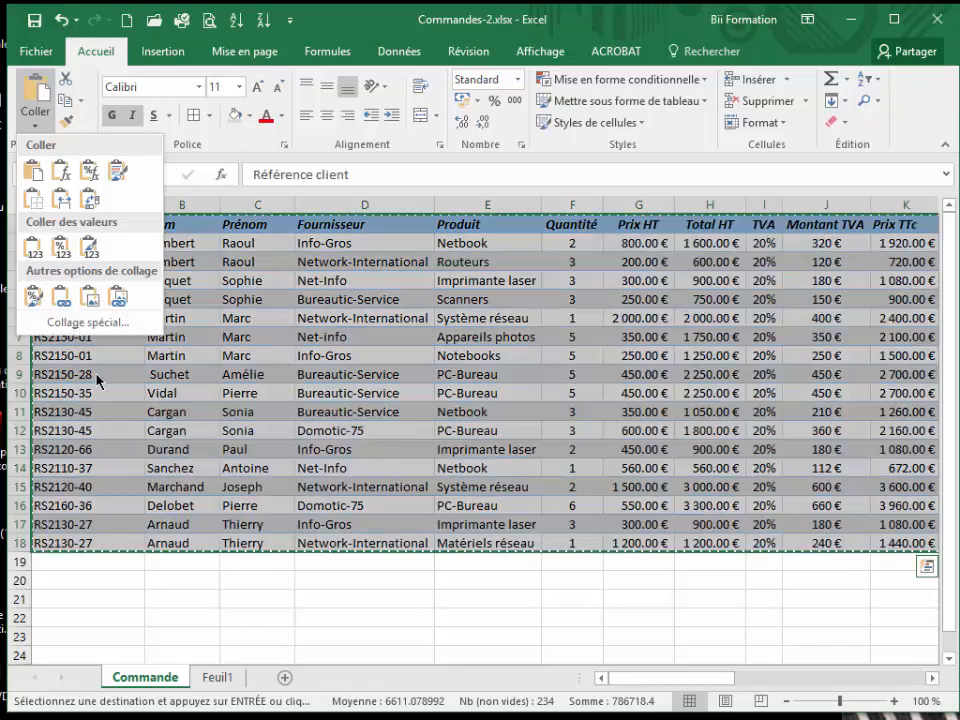
left_click(216, 682)
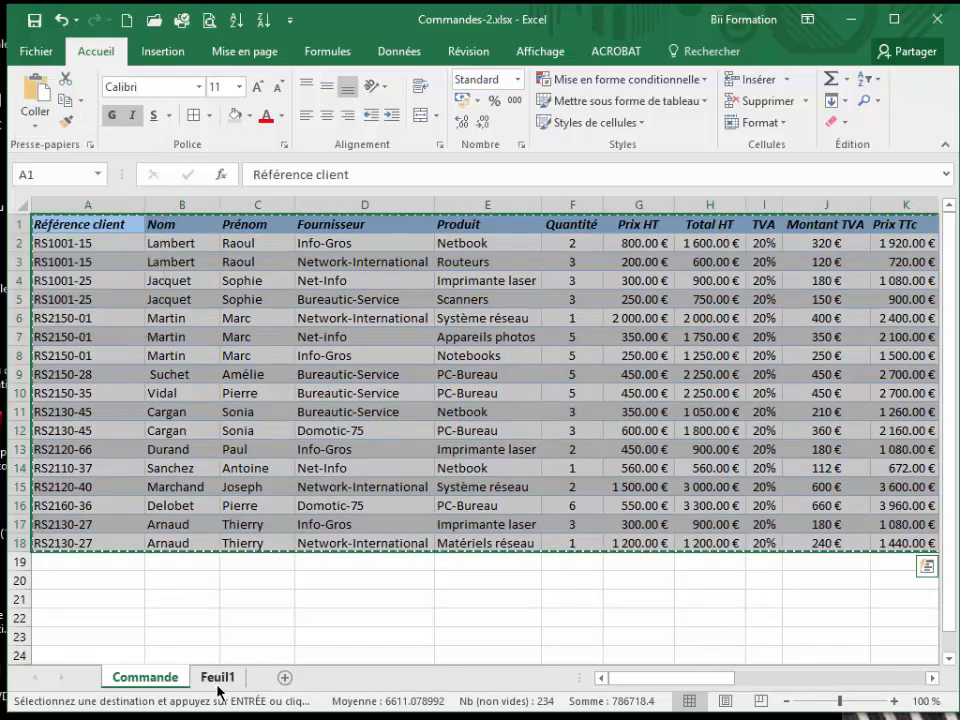
- Paste the copied order table onto sheet Feuil1 as a static picture starting at cell A2
left_click(216, 684)
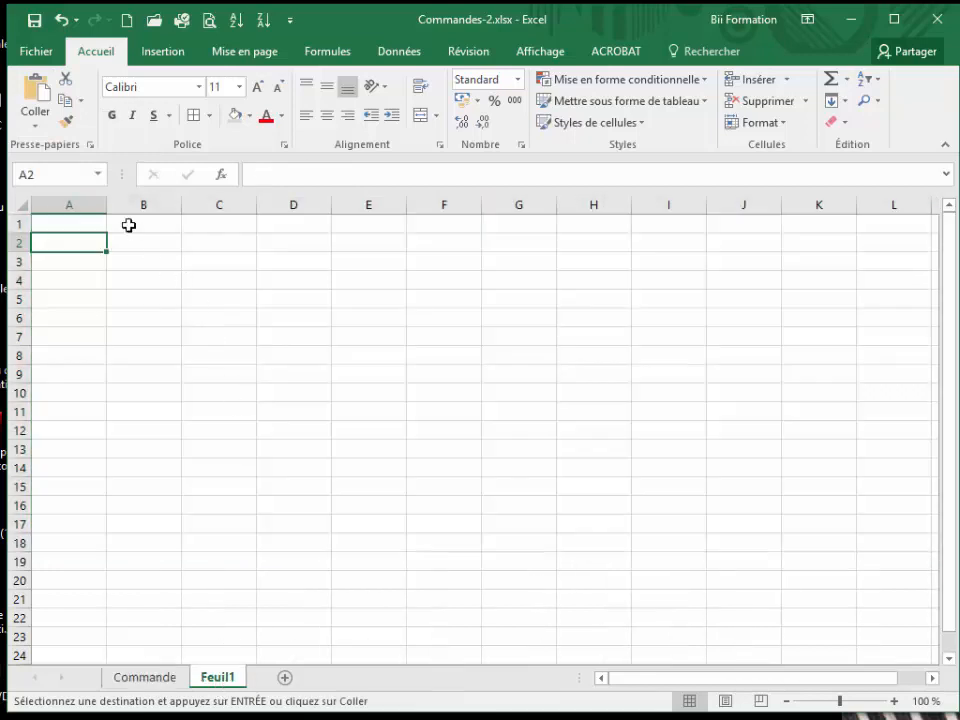
left_click(36, 126)
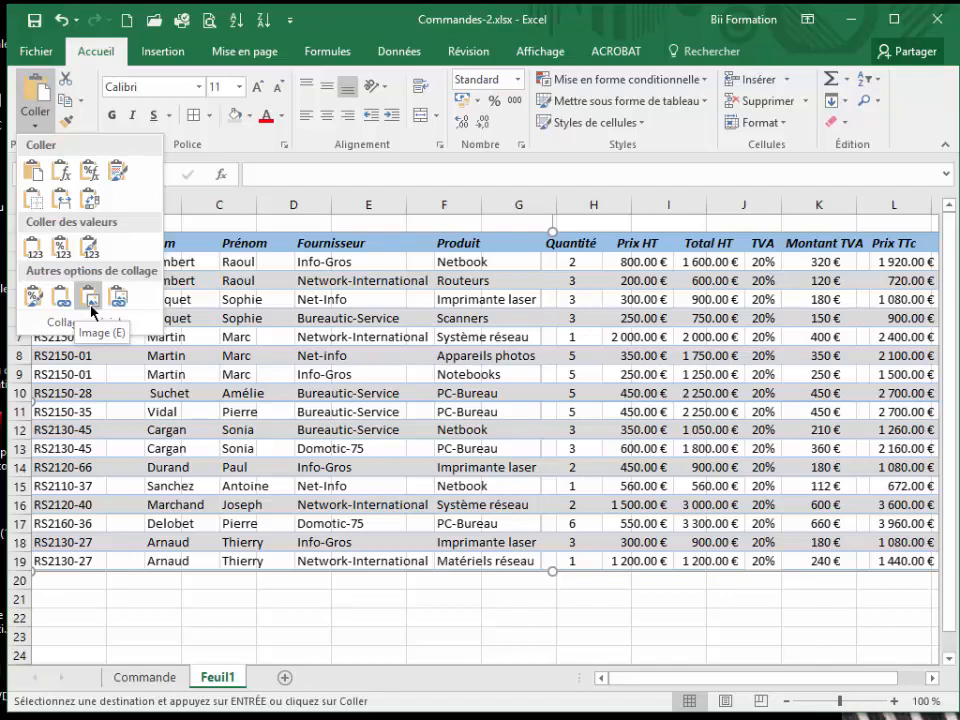
left_click(90, 300)
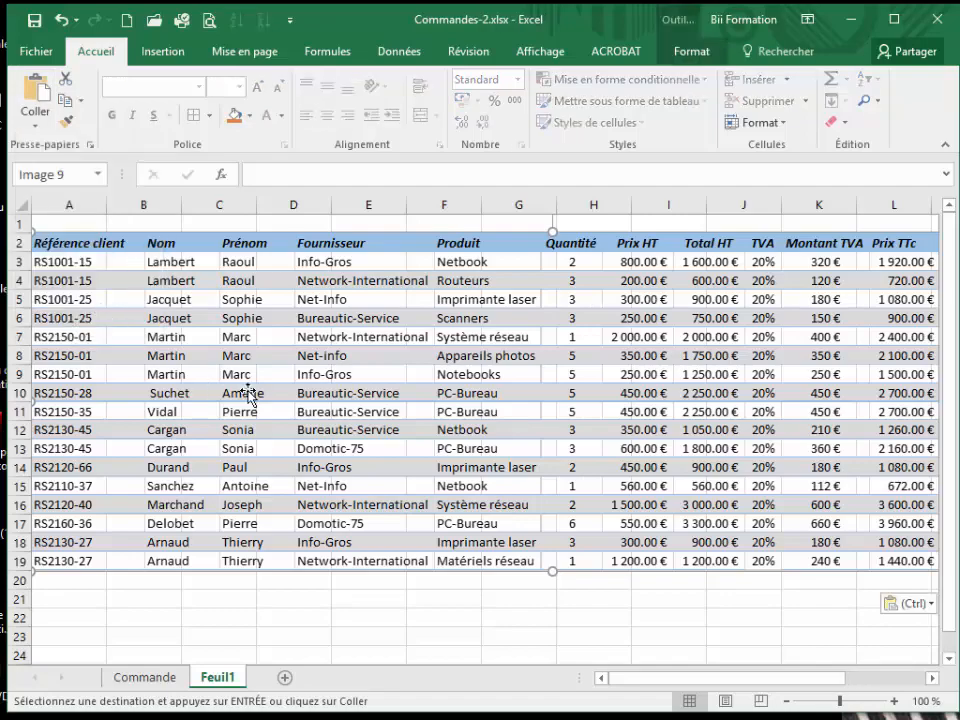
- Try moving, shrinking and rotating the pasted table picture on Feuil1, and delete it
left_click_drag(248, 398, 221, 422)
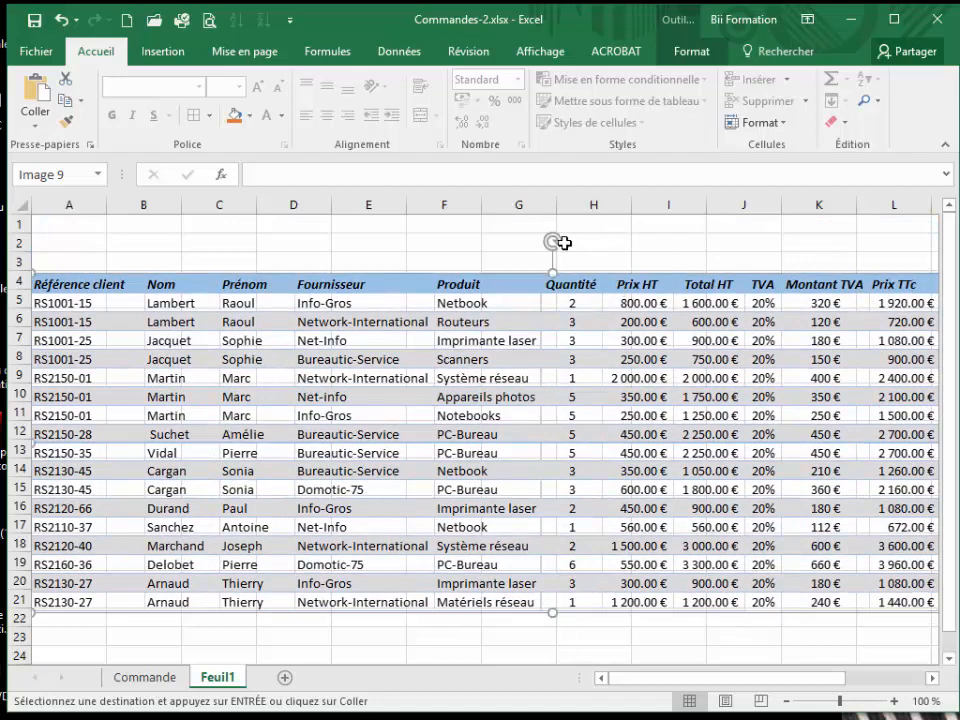
left_click_drag(361, 319, 438, 313)
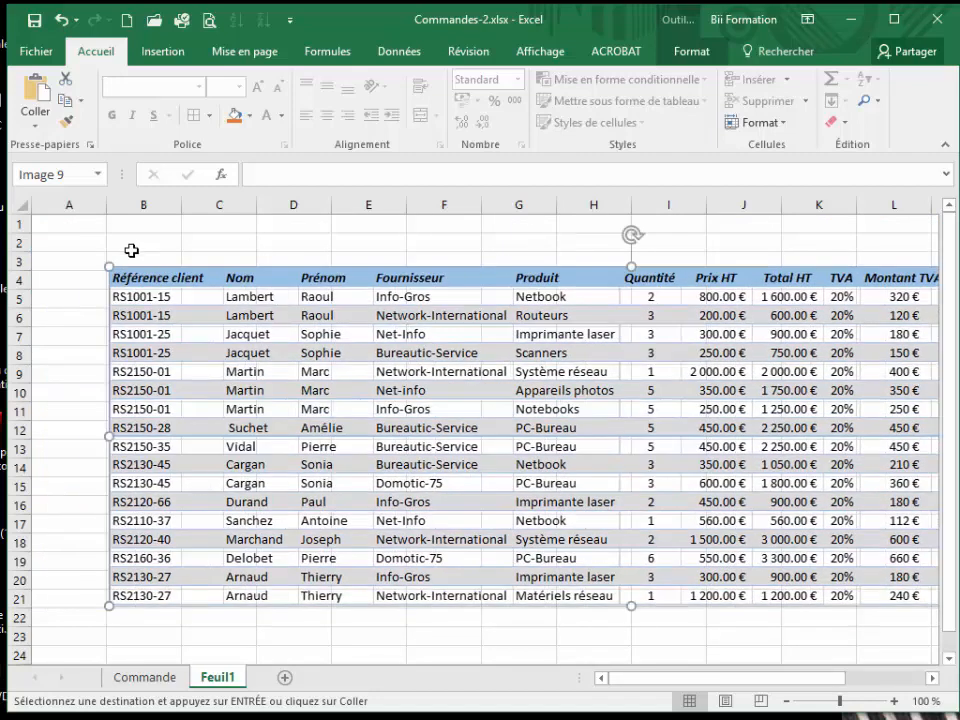
left_click_drag(105, 265, 335, 340)
left_click_drag(567, 437, 298, 397)
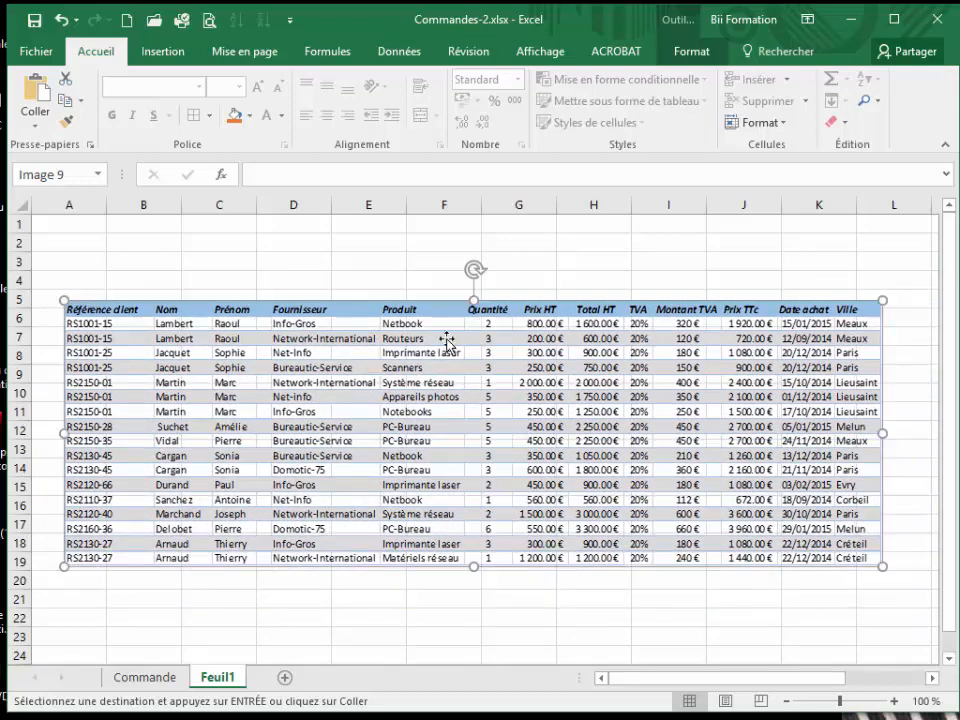
left_click_drag(476, 268, 615, 283)
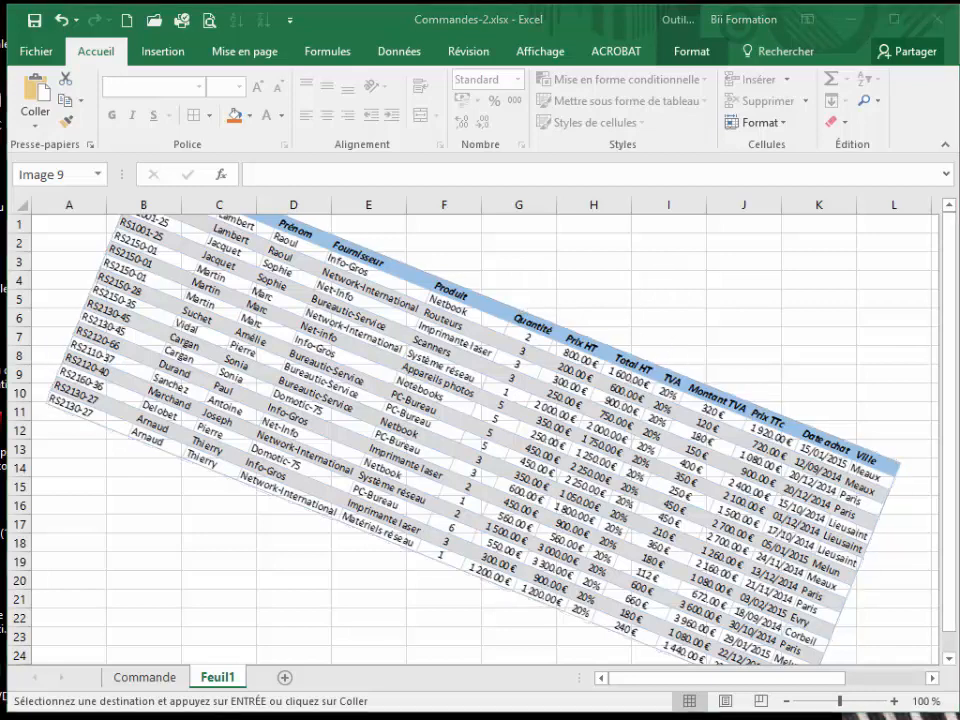
key("Delete")
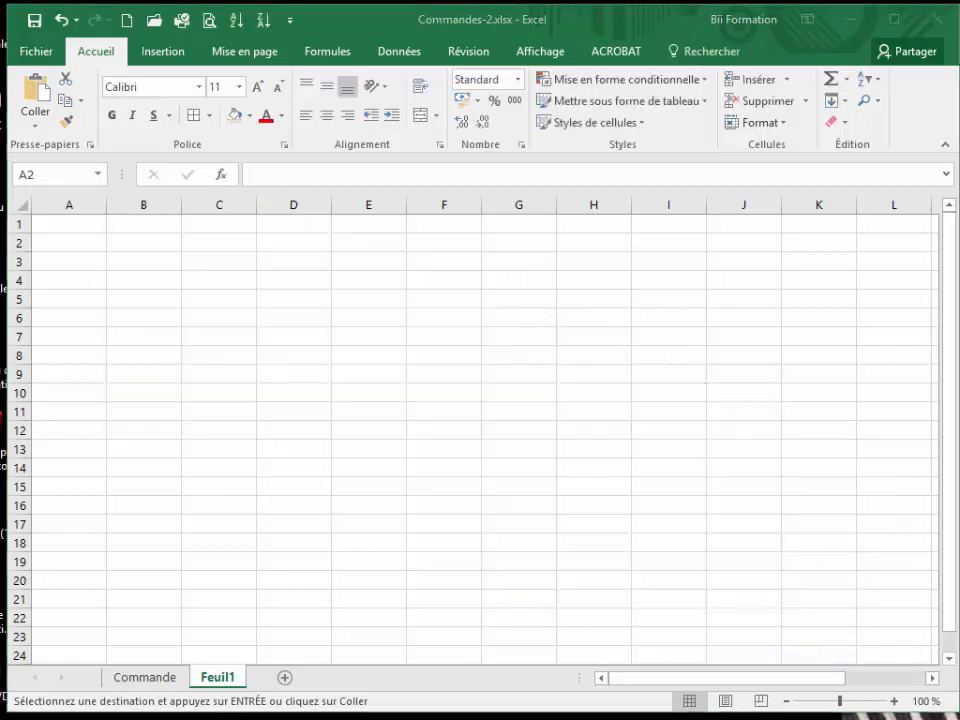
- Paste the copied order table as a linked picture at A2 on Feuil1 and move it up towards row 1
left_click(35, 124)
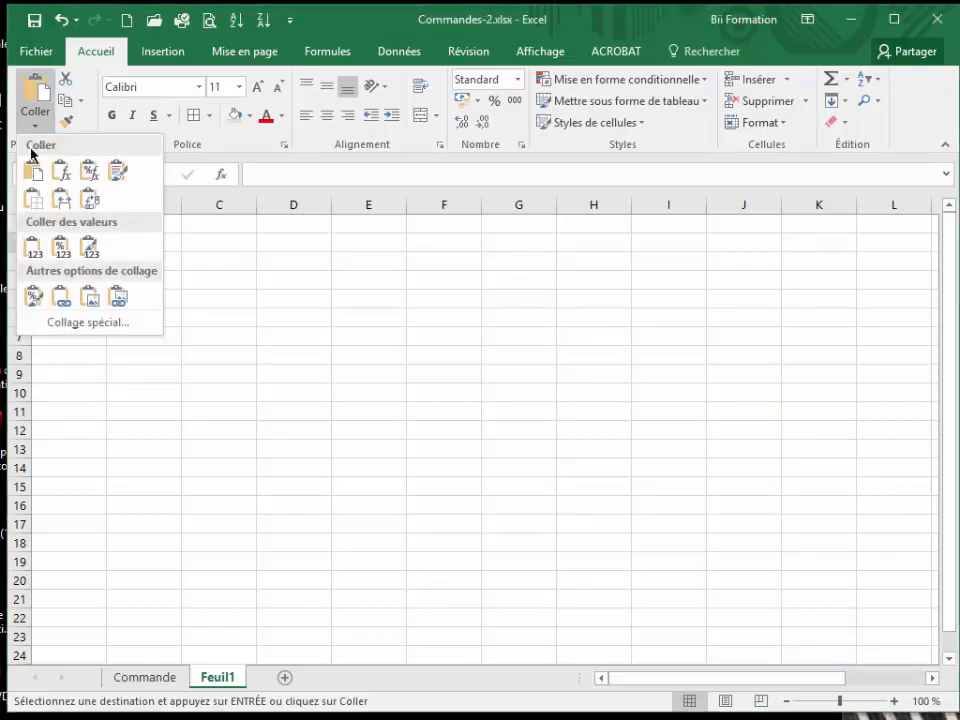
left_click(118, 296)
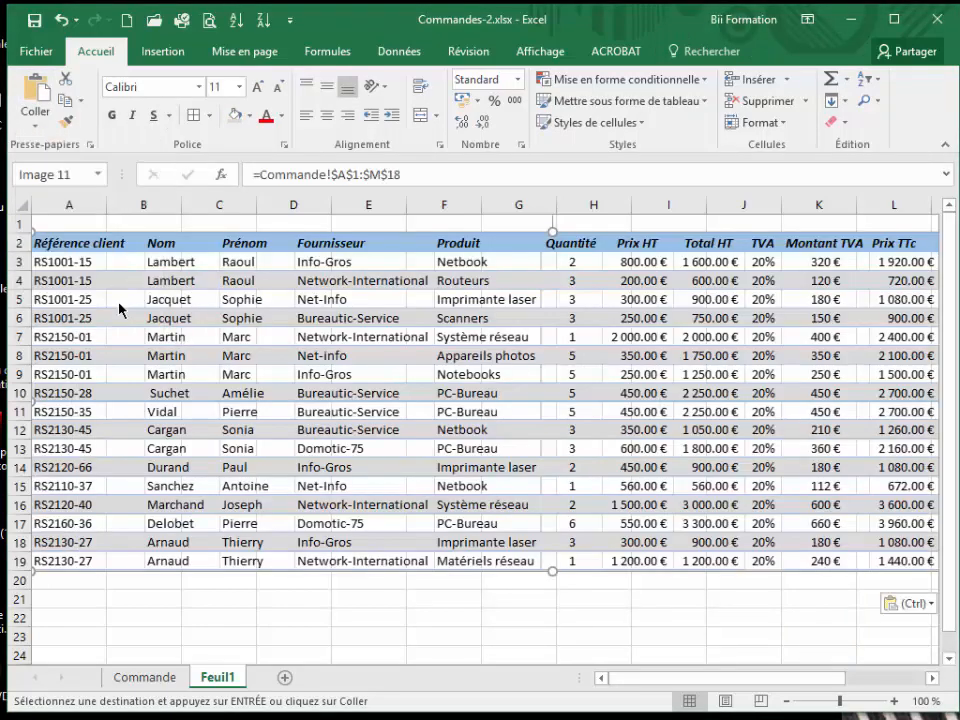
left_click_drag(302, 251, 274, 240)
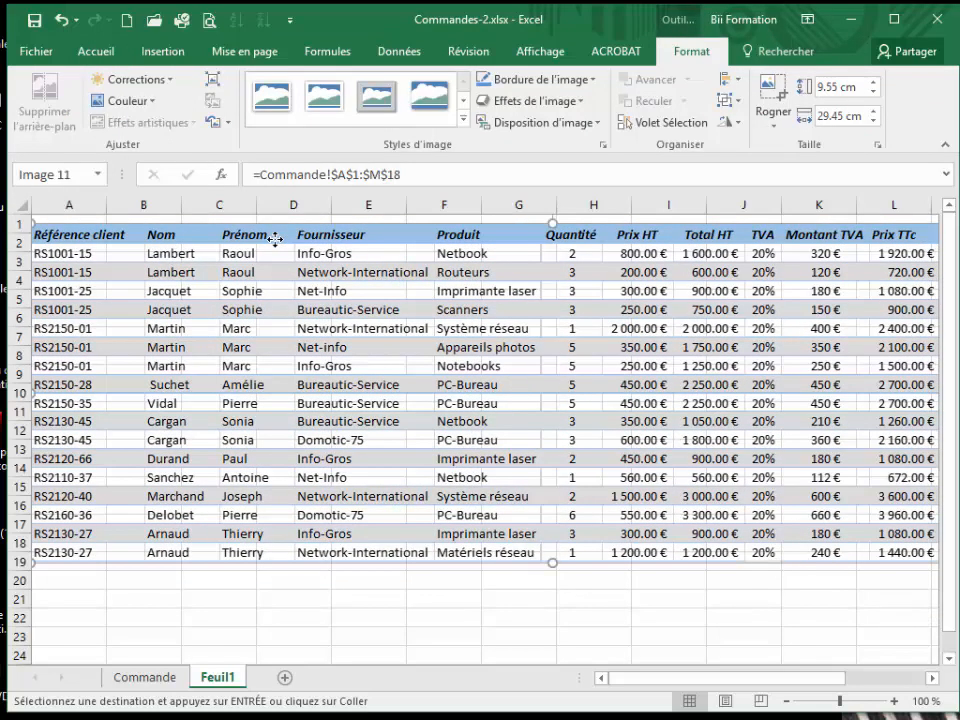
- On the Commande sheet, set the Prix HT in cell G2 to 500
left_click(130, 682)
left_click(621, 239)
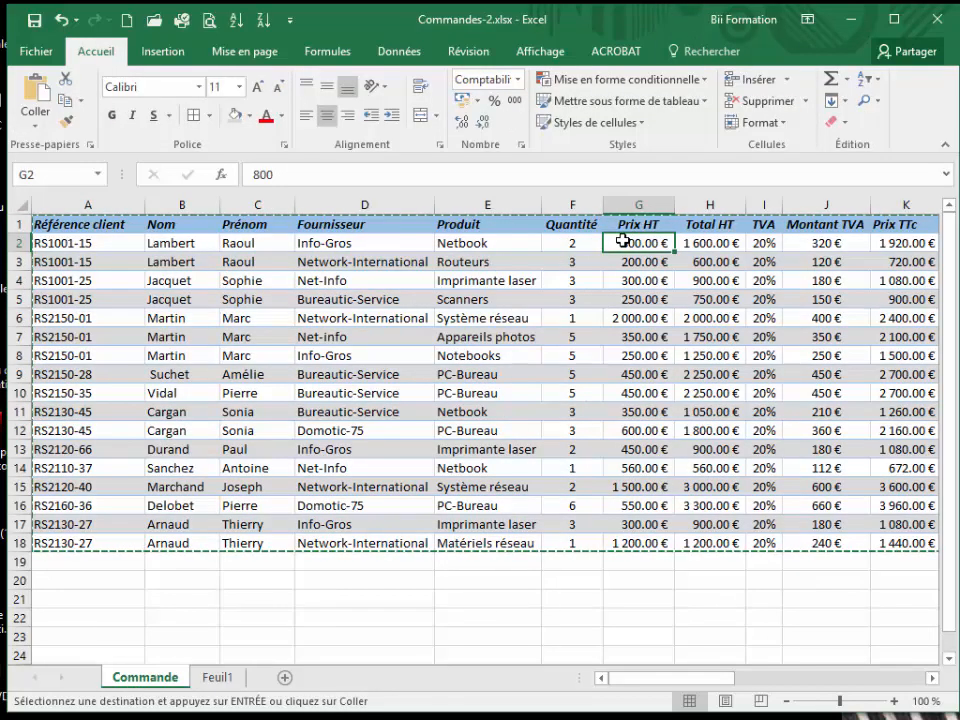
type("5")
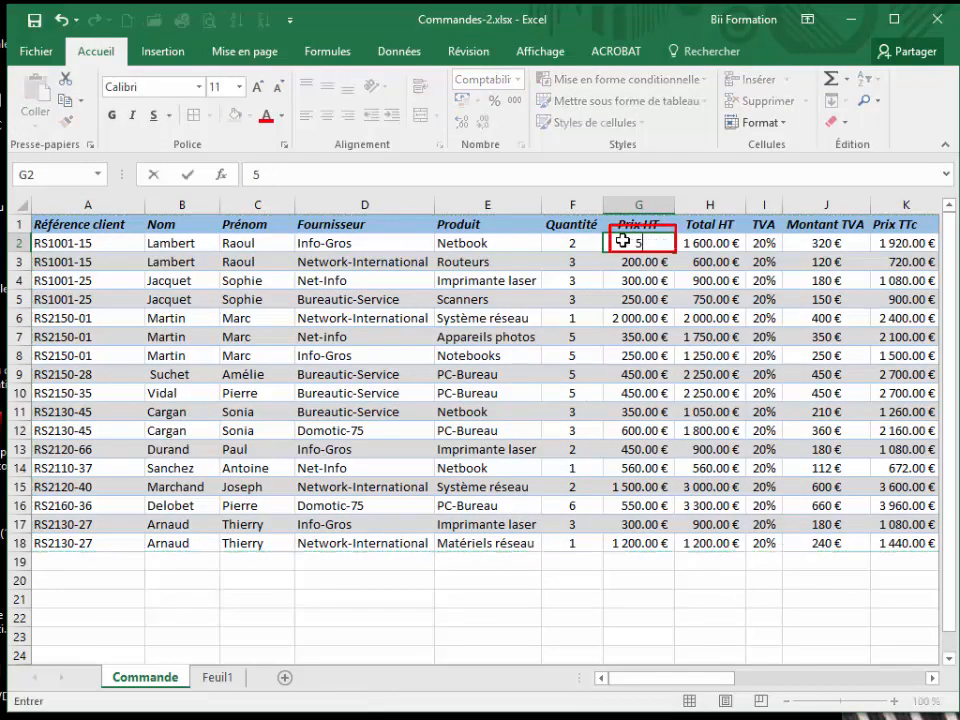
type("00")
key("Return")
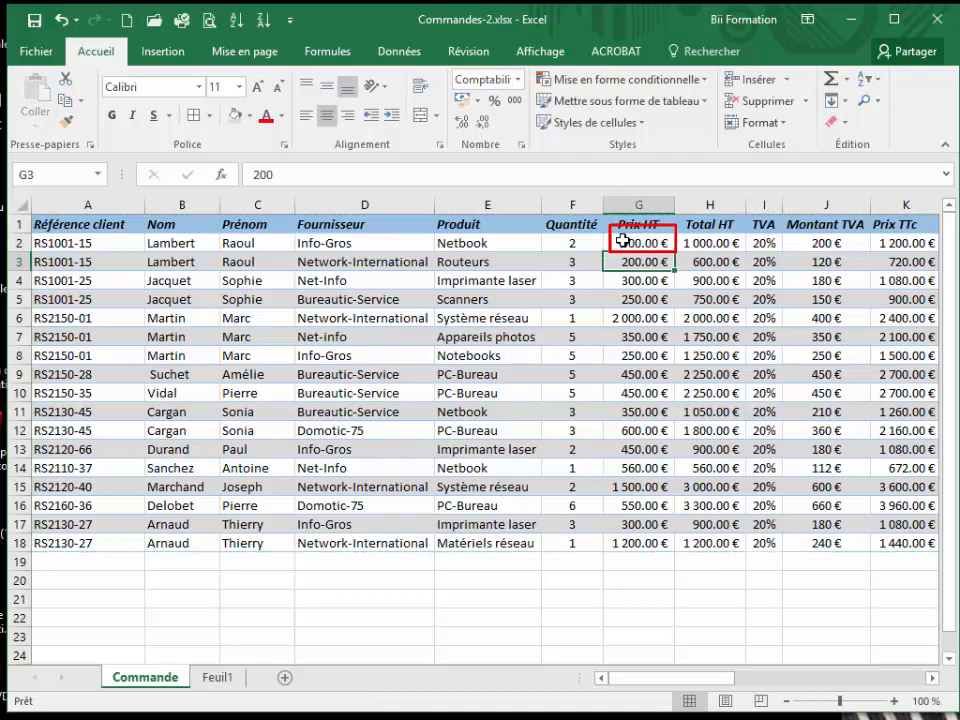
- Return to Feuil1 and shrink the linked table picture, placing it from row 3 against the edge of column A
left_click(222, 682)
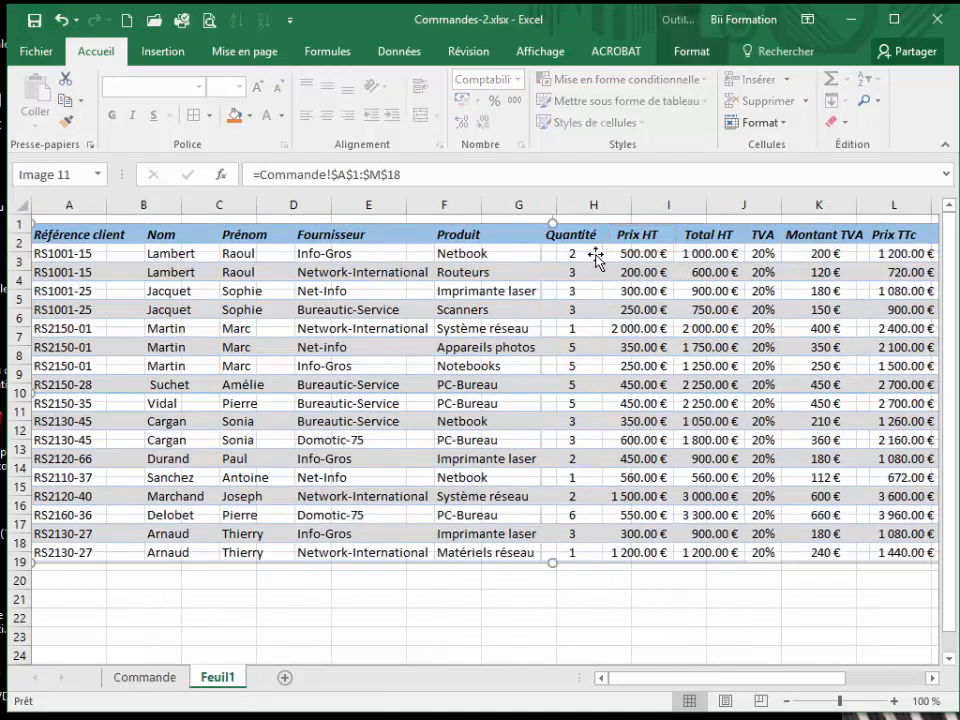
left_click_drag(549, 285, 549, 325)
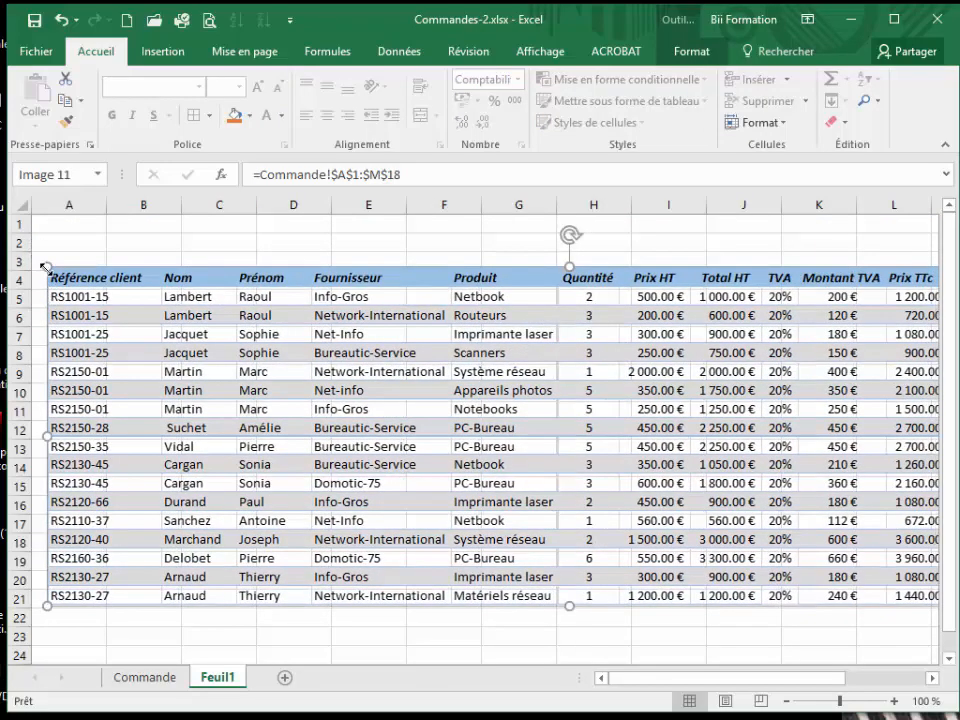
left_click_drag(46, 267, 169, 306)
left_click_drag(544, 336, 425, 300)
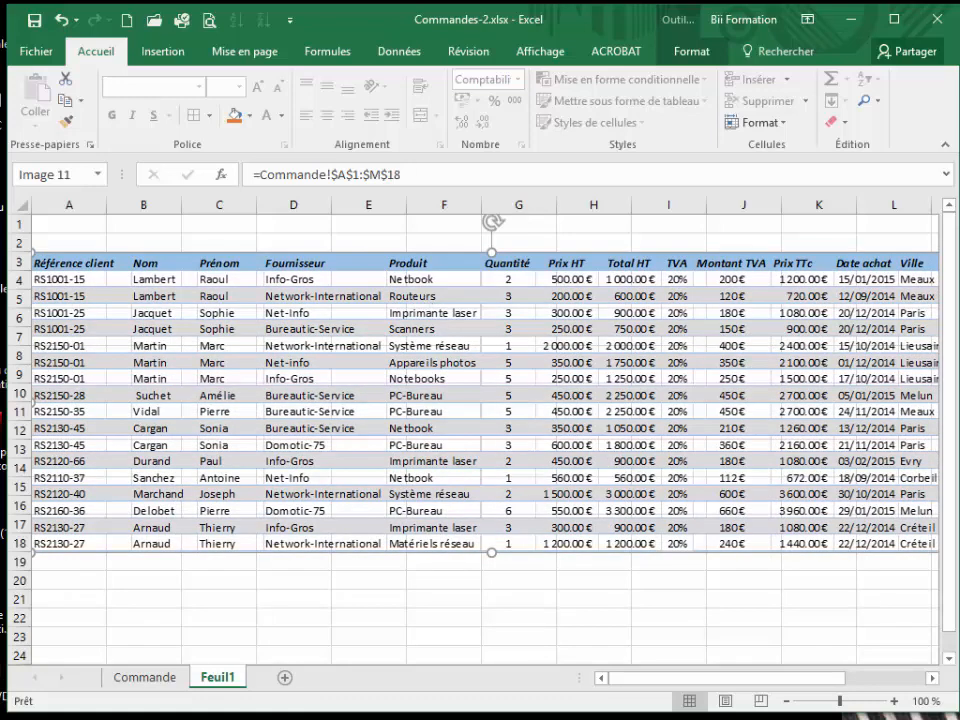
- Copy the whole order table on the Commande sheet and open the Collage spécial options
key("ctrl+Page_Up")
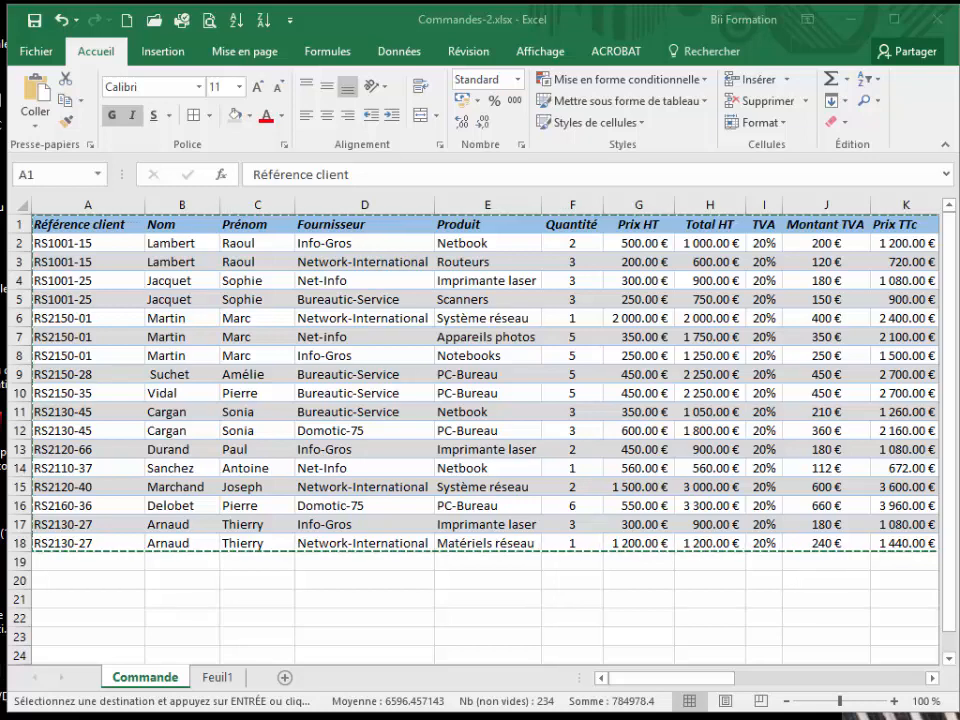
key("ctrl+a")
left_click(35, 125)
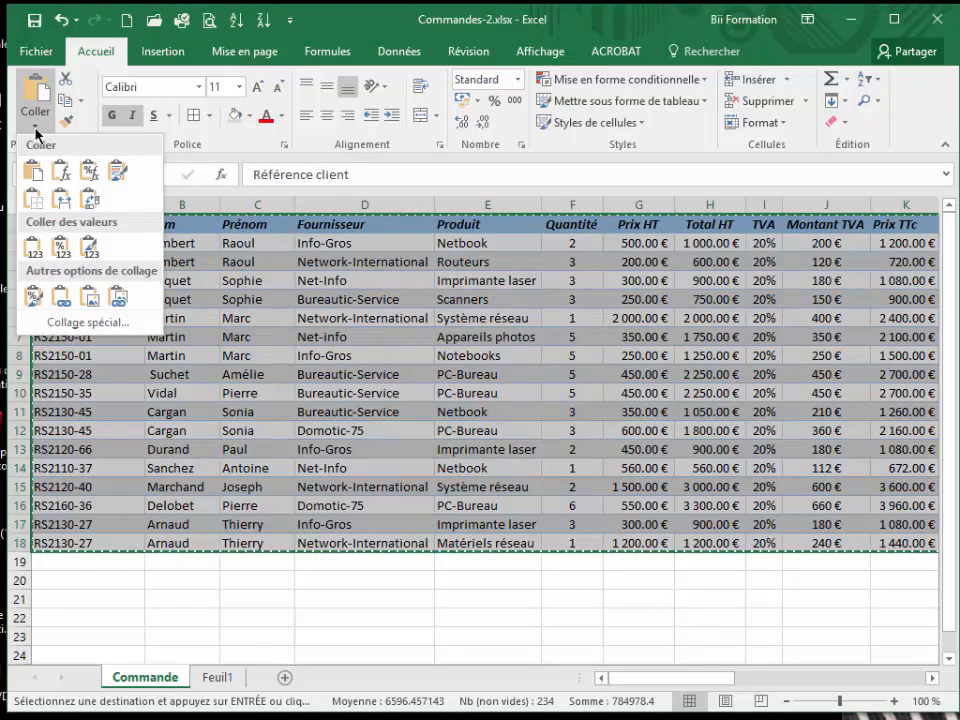
left_click(44, 320)
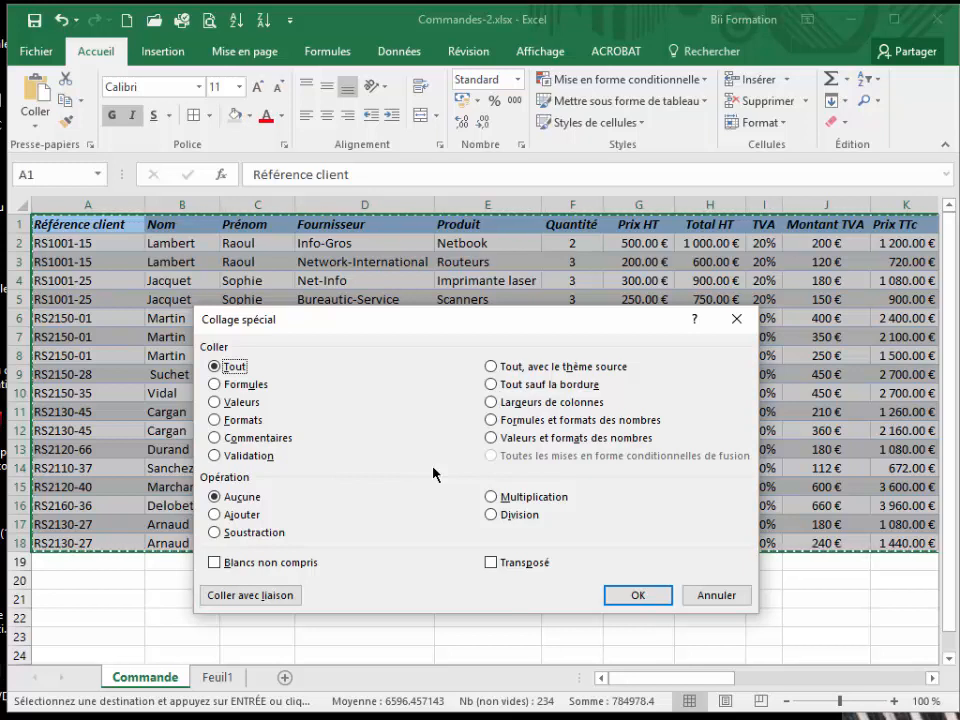
- Go through the Formules, Valeurs, Formats and Commentaires paste types in Collage spécial and return to Tout
left_click(236, 385)
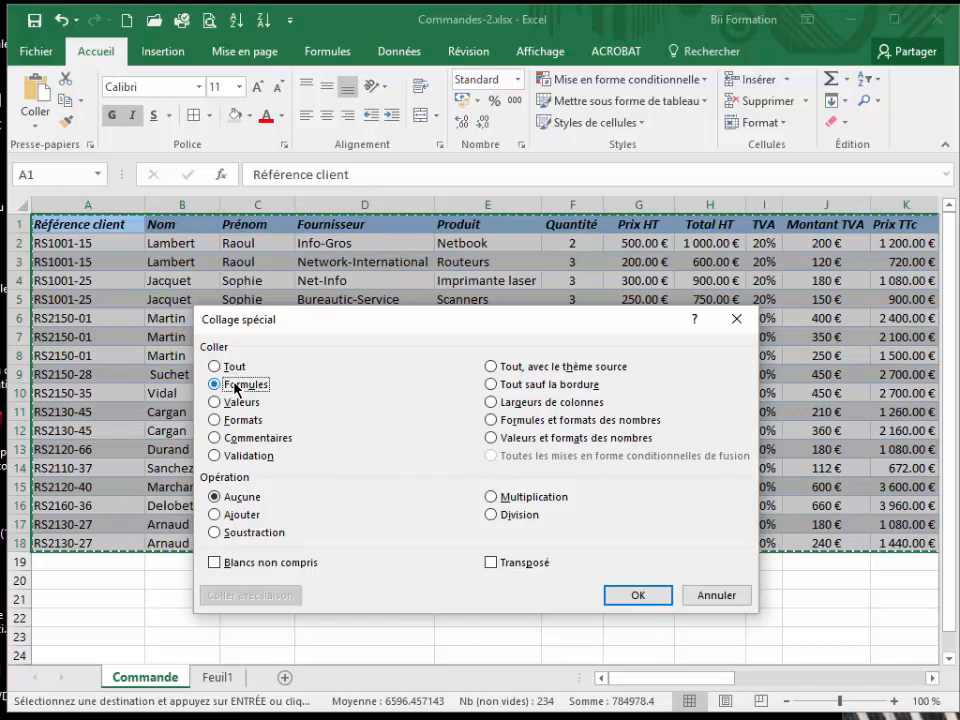
left_click(230, 401)
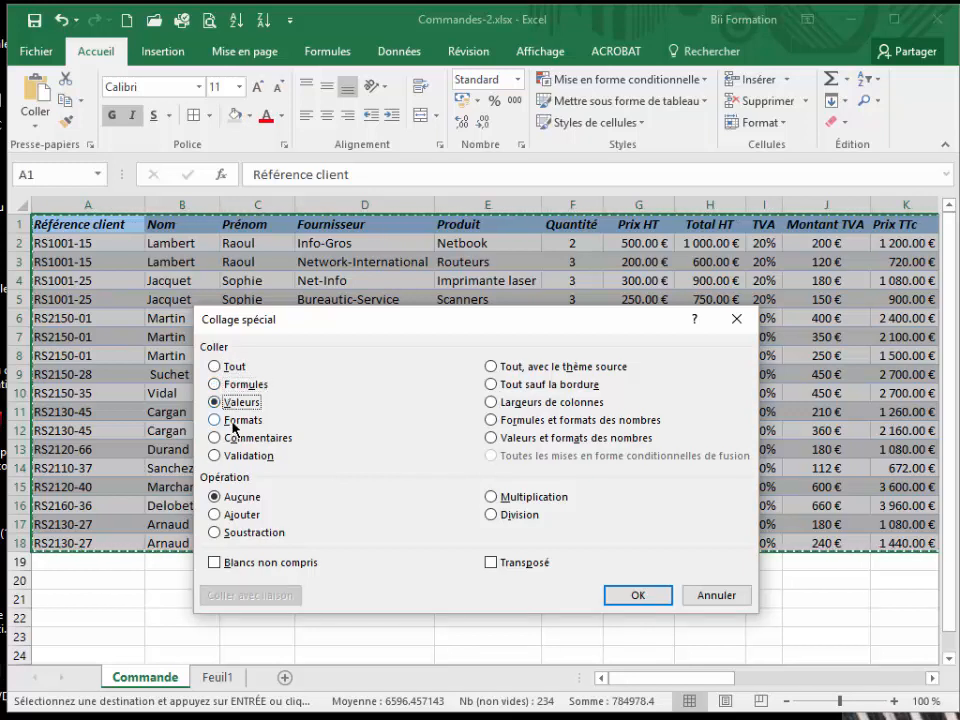
left_click(234, 421)
left_click(236, 439)
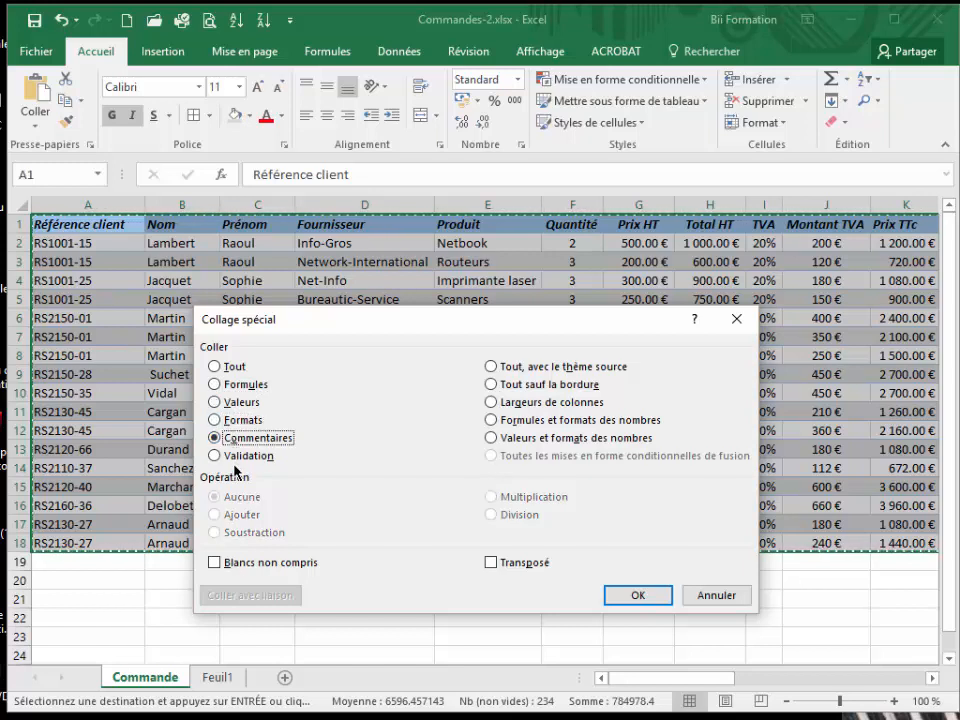
left_click(218, 367)
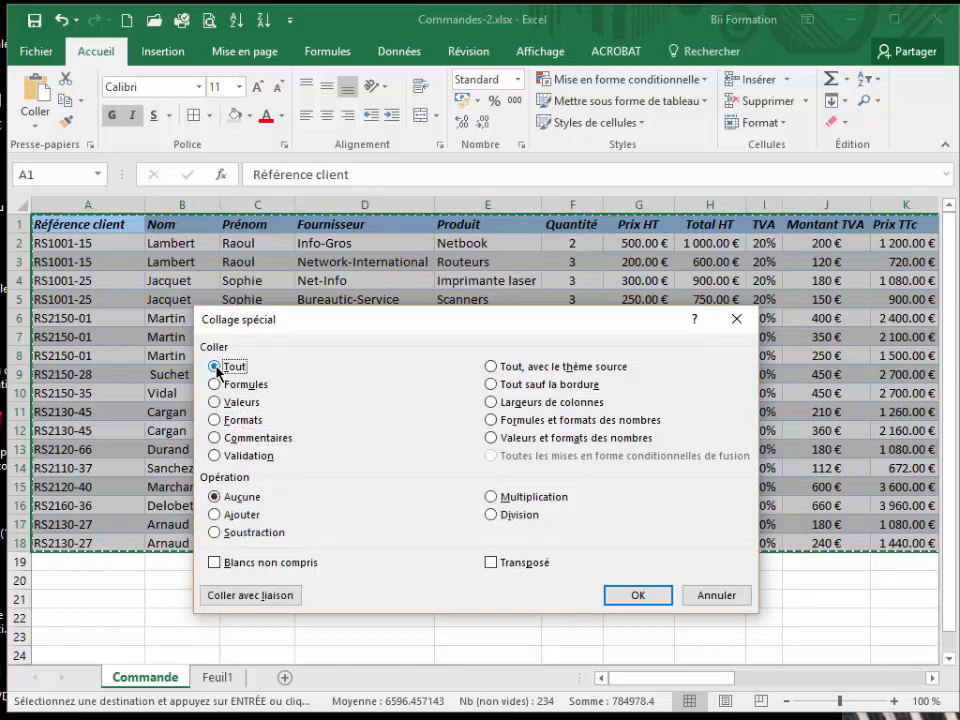